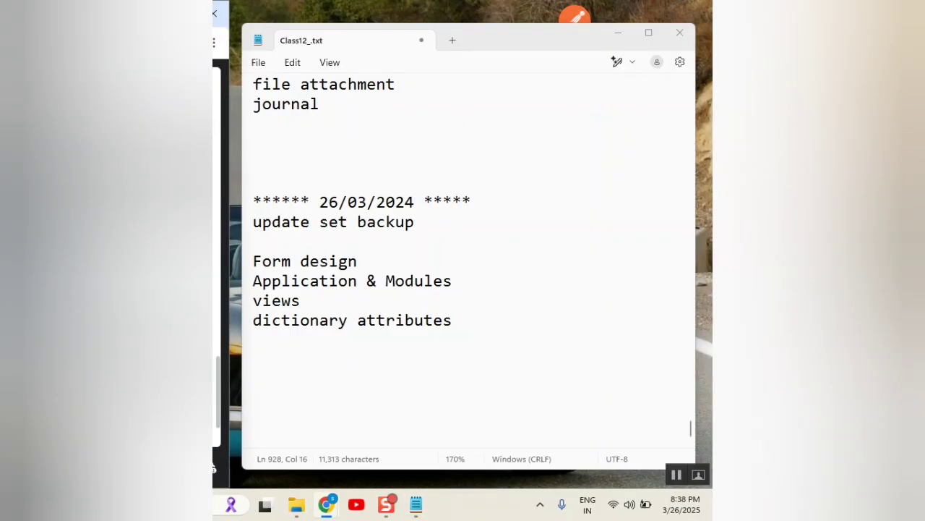
Scroll up through the Class12_.txt notes in Notepad to review the day's topics.
scroll(221, 289, "up", 3)
scroll(220, 289, "up", 3)
scroll(221, 289, "up", 3)
scroll(220, 289, "up", 2)
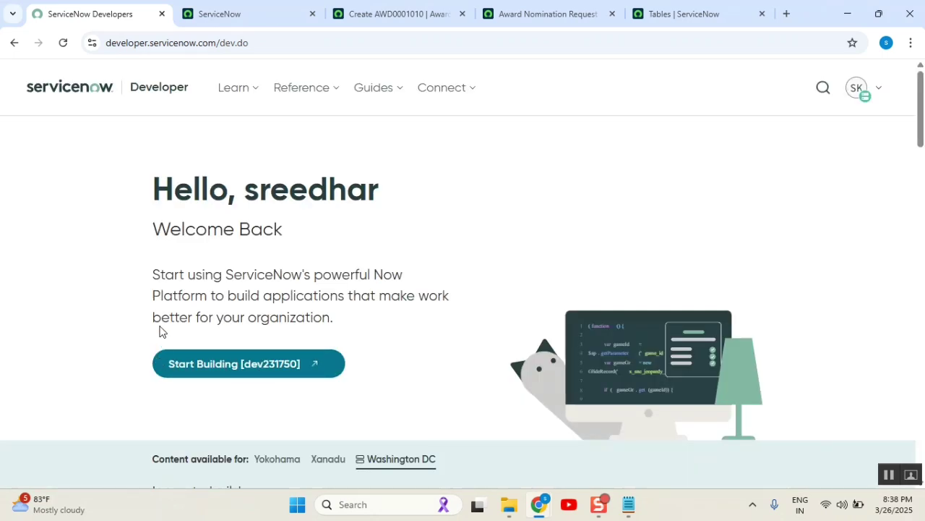
Highlight the closing and opening lines of the developer portal welcome text.
mouse_move(152, 316)
left_mouse_down()
mouse_move(327, 315)
mouse_move(381, 325)
left_mouse_up()
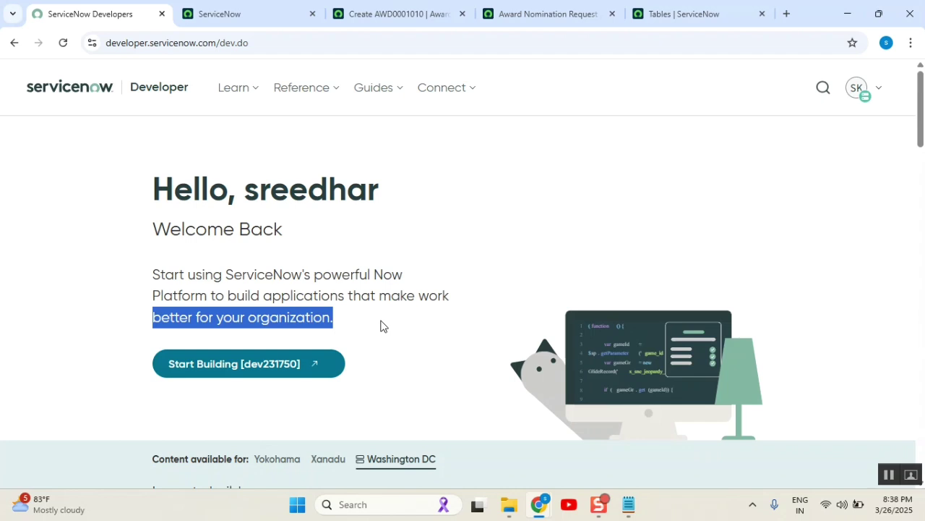
left_click(356, 289)
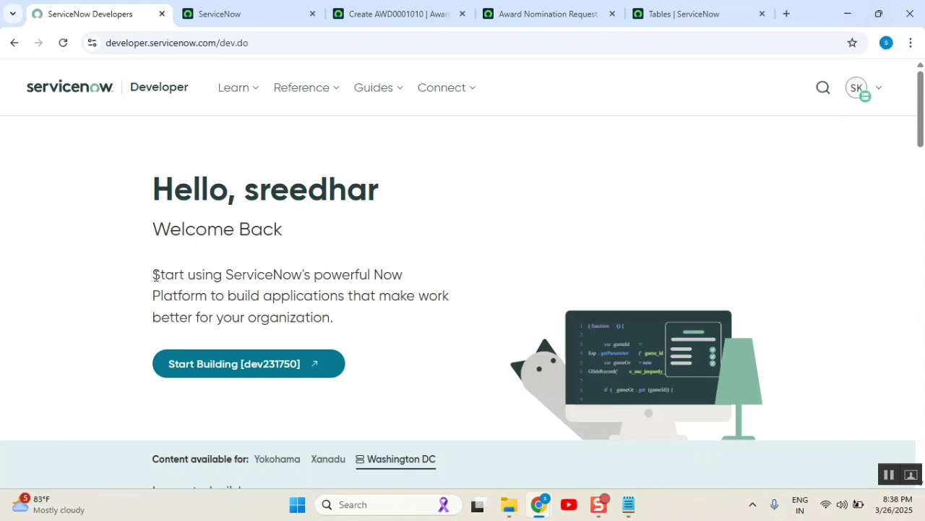
left_click_drag(153, 275, 301, 291)
Show the SK account's instance details, highlight Refresh Instance, then minimize Chrome.
left_click(859, 88)
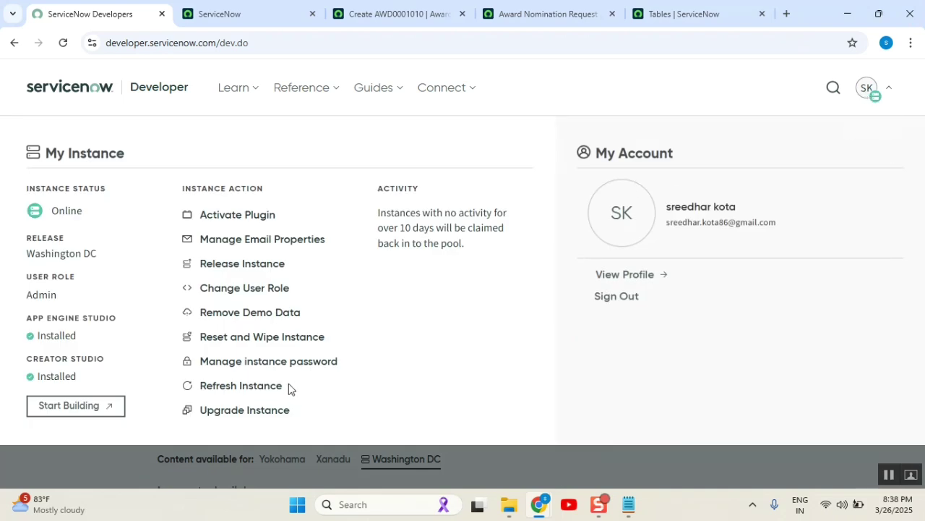
left_click_drag(289, 383, 193, 385)
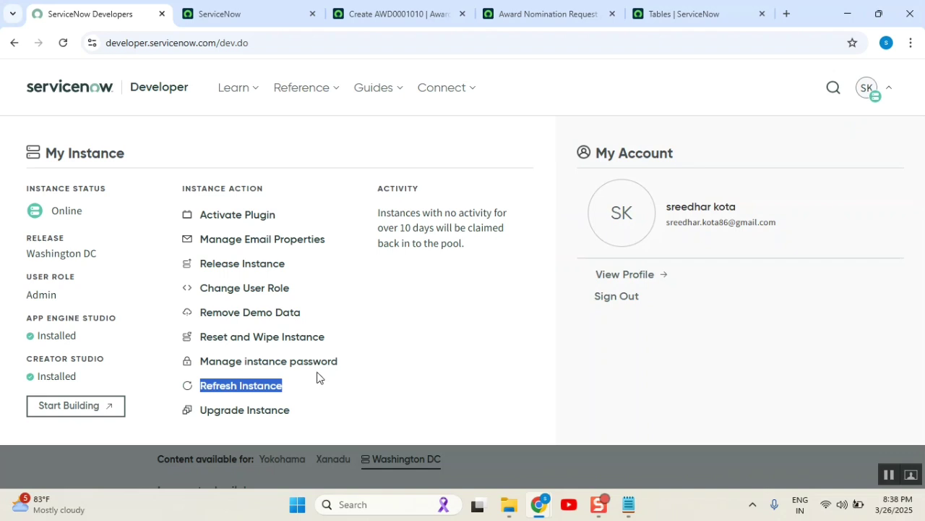
left_click(416, 288)
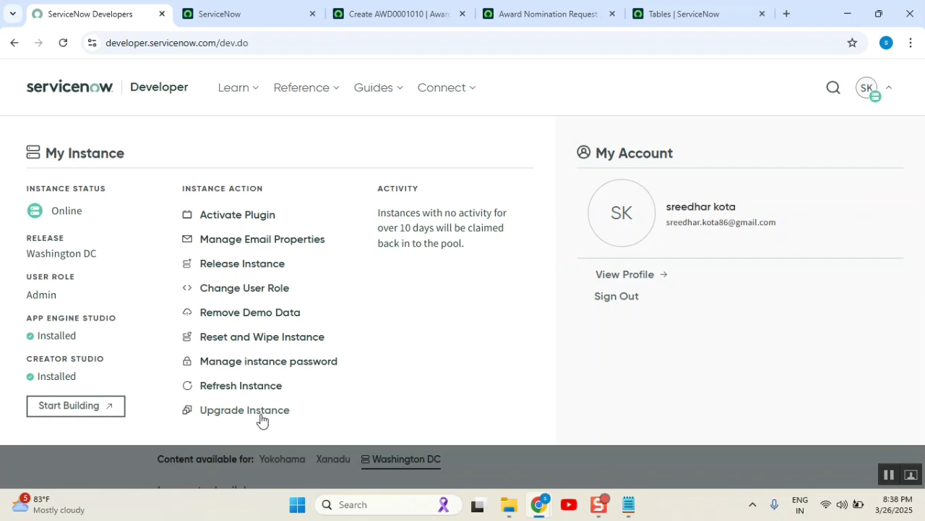
left_click_drag(295, 386, 196, 386)
left_click(451, 340)
left_click(847, 13)
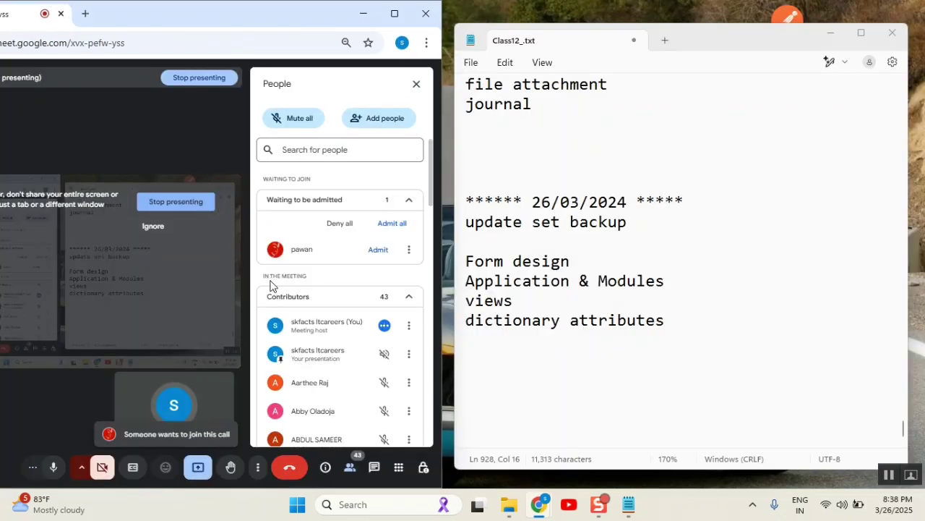
Admit the waiting participant into the Meet call and restore the developer portal window.
left_click(379, 252)
mouse_move(539, 504)
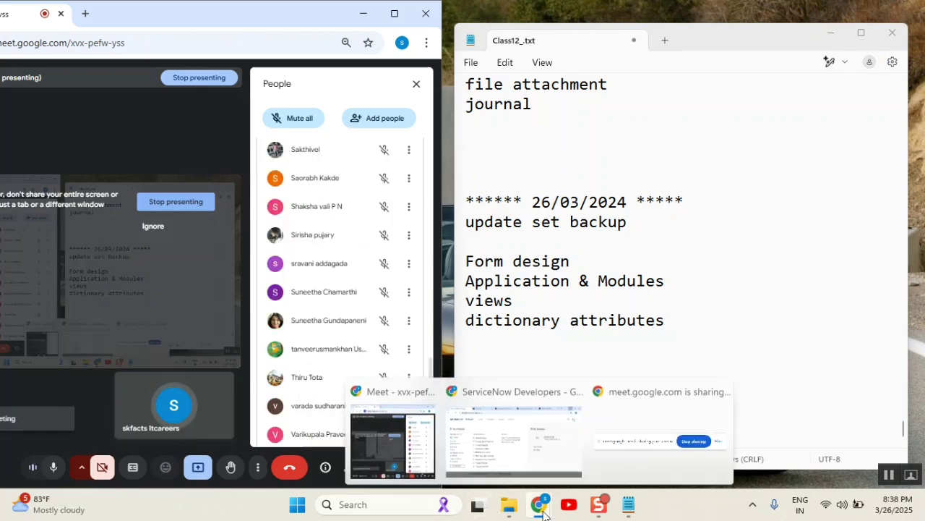
left_click(498, 442)
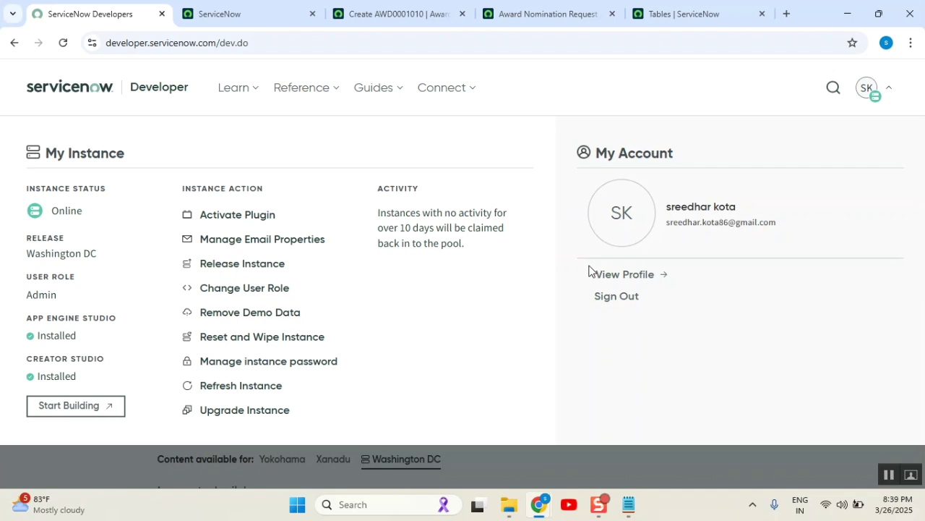
left_click(512, 14)
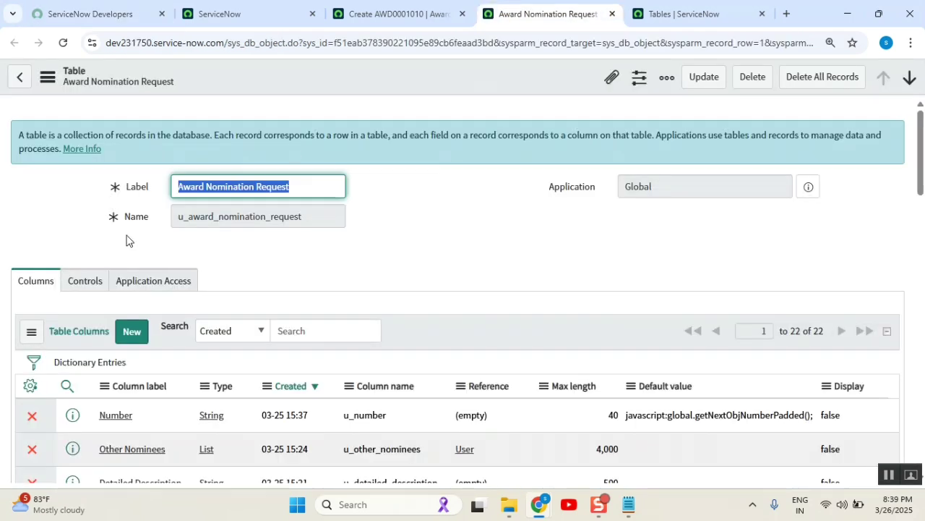
left_click(463, 221)
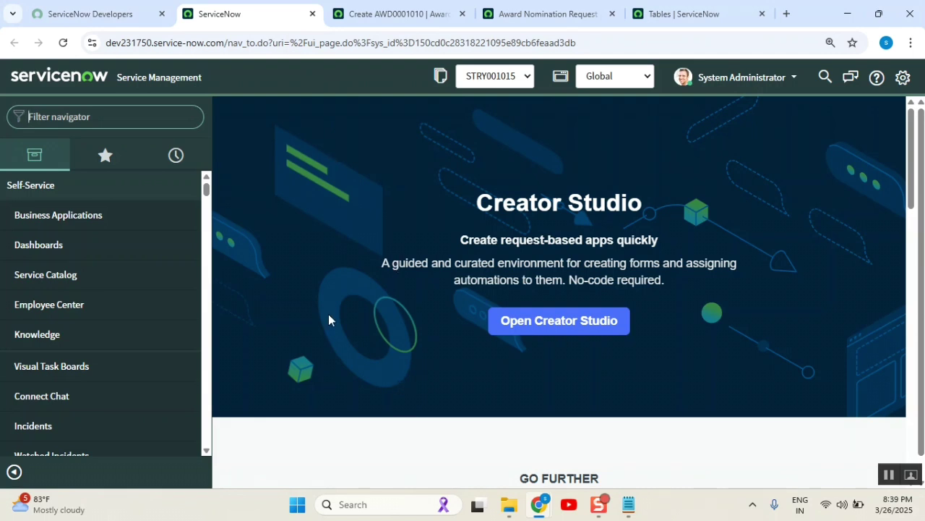
left_click(91, 14)
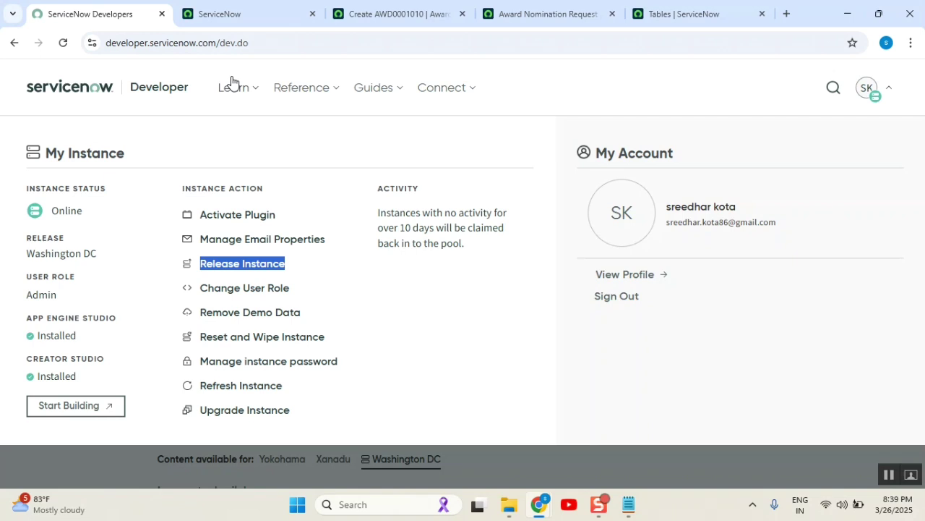
left_click(465, 352)
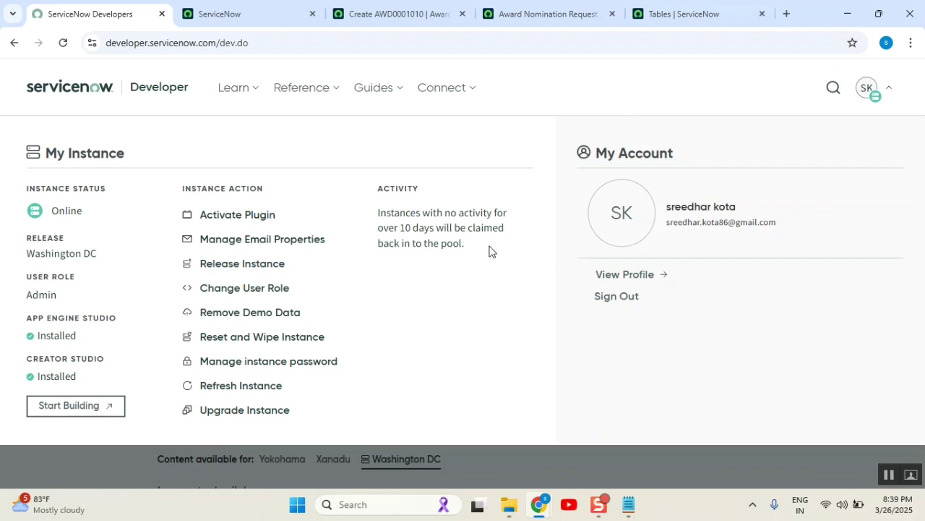
left_click_drag(307, 274, 194, 262)
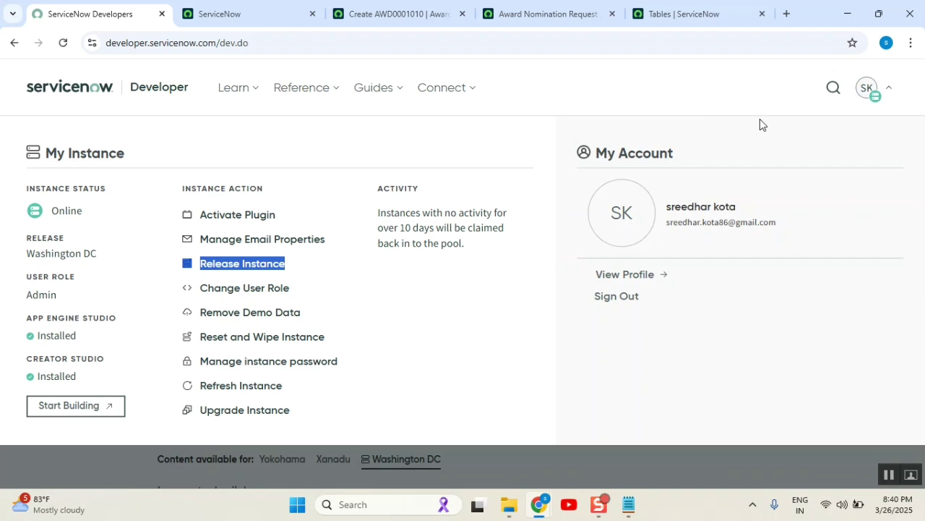
left_click(702, 95)
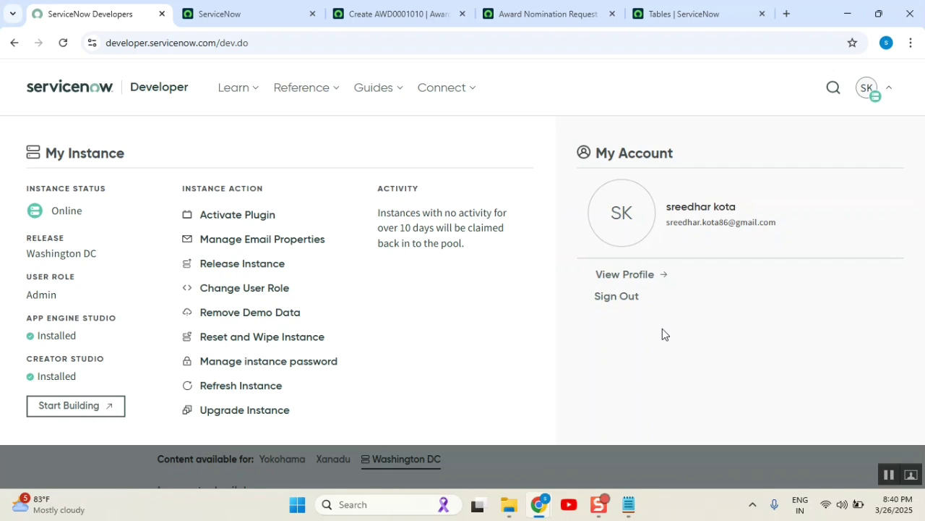
left_click(220, 14)
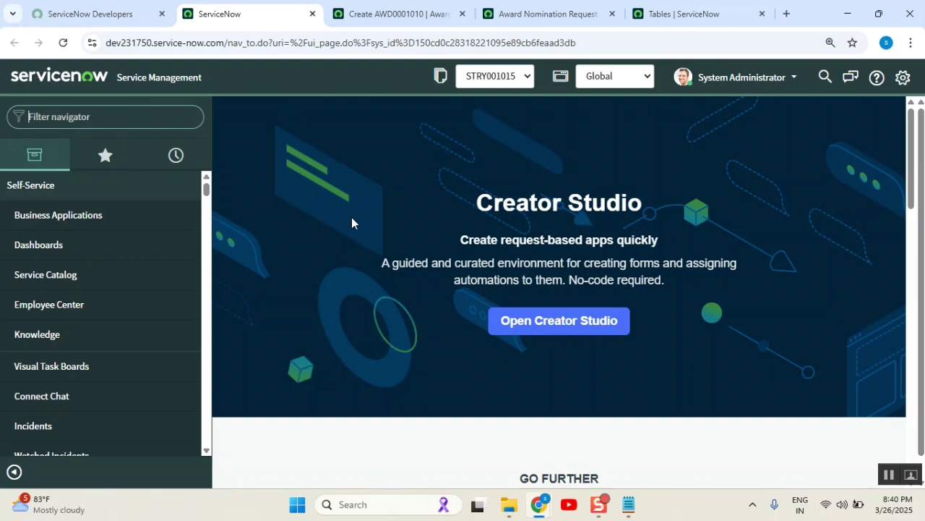
Switch among the developer portal, instance home, award nomination tabs and the class notes.
left_click(110, 17)
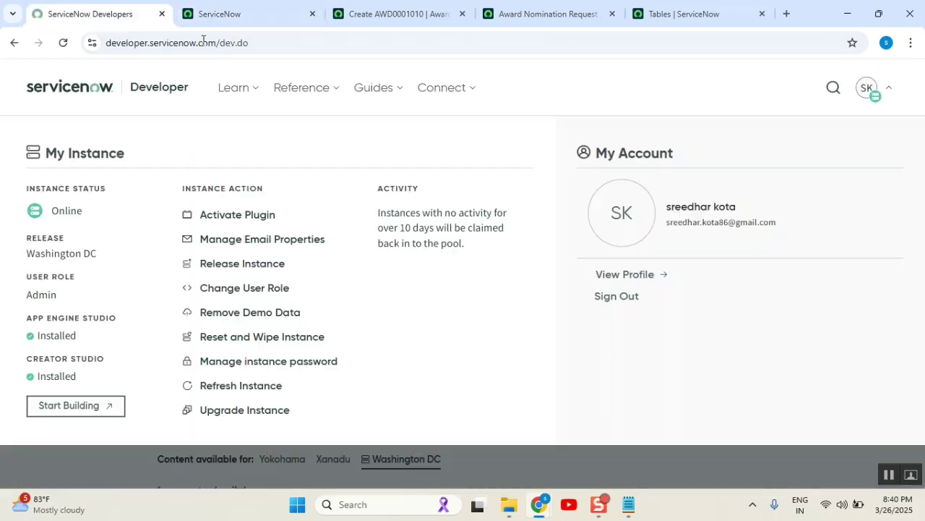
left_click(262, 17)
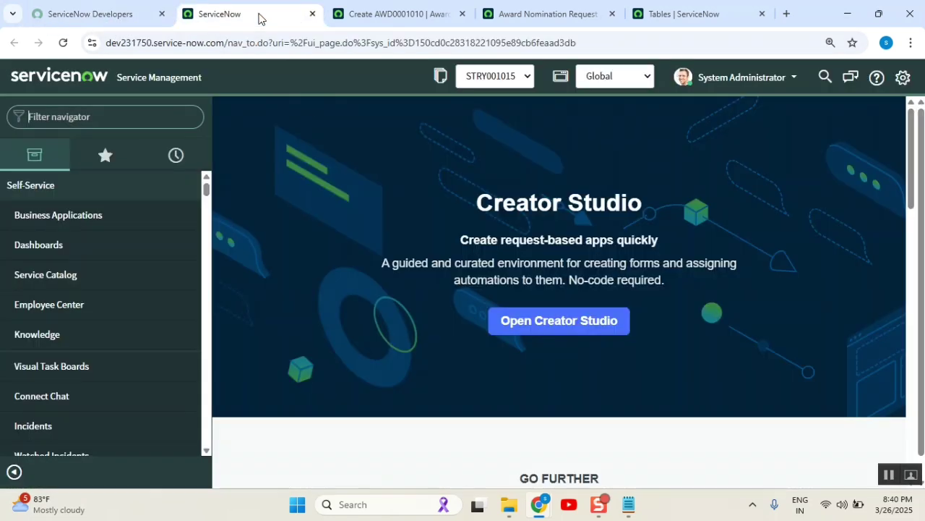
left_click(488, 80)
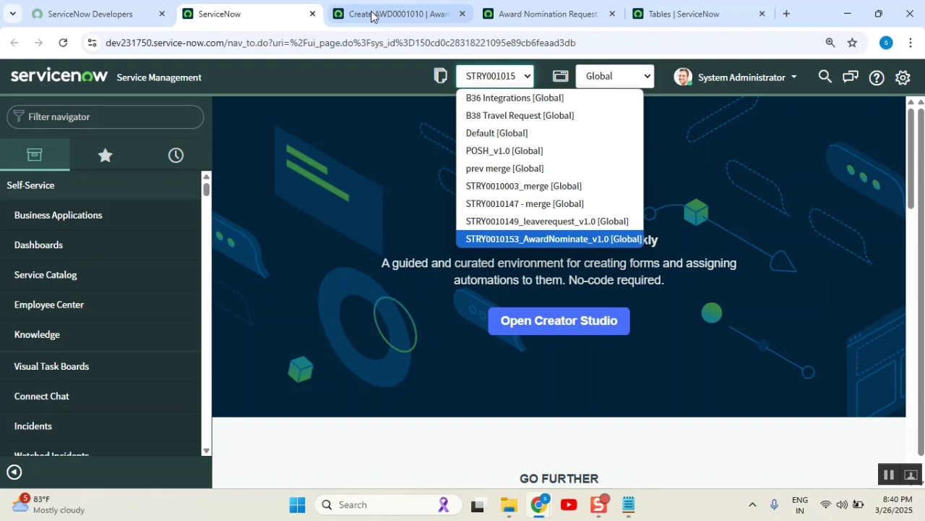
left_click(409, 23)
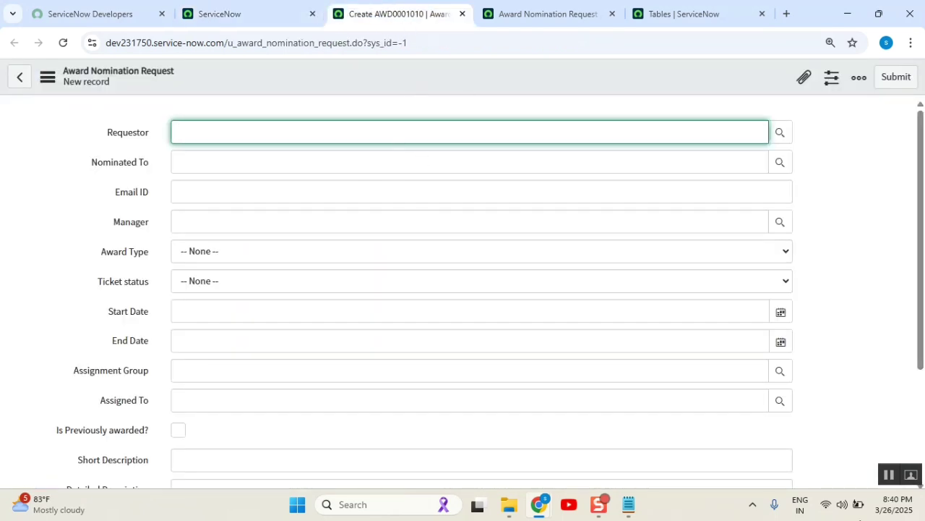
left_click(210, 13)
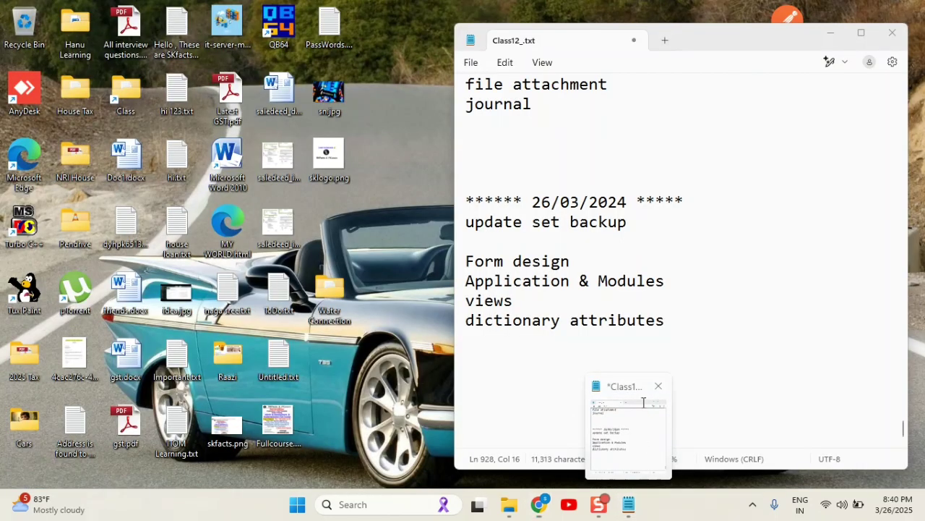
mouse_move(628, 504)
left_click(625, 420)
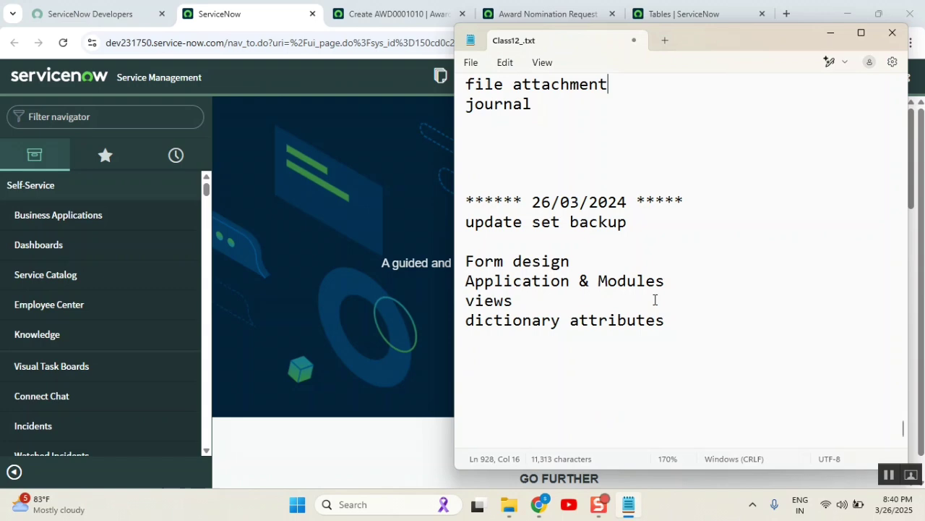
left_click(417, 13)
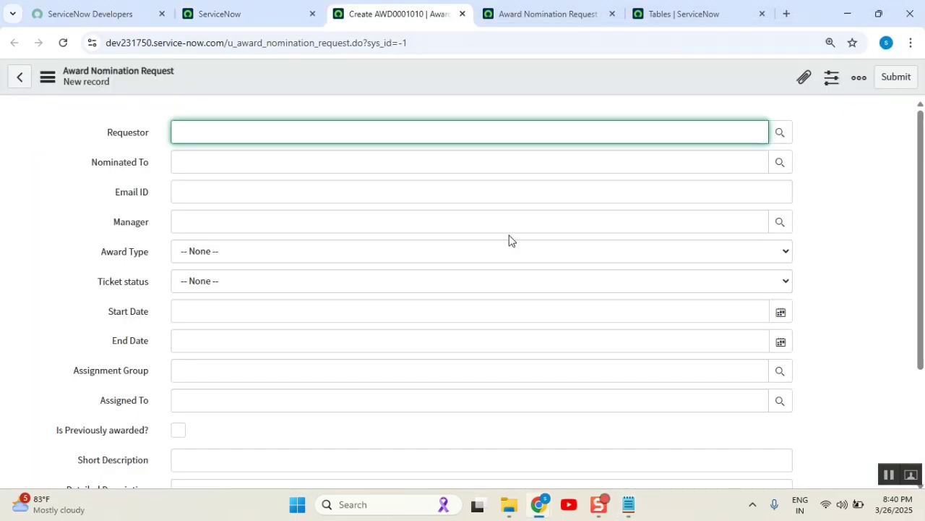
left_click(274, 16)
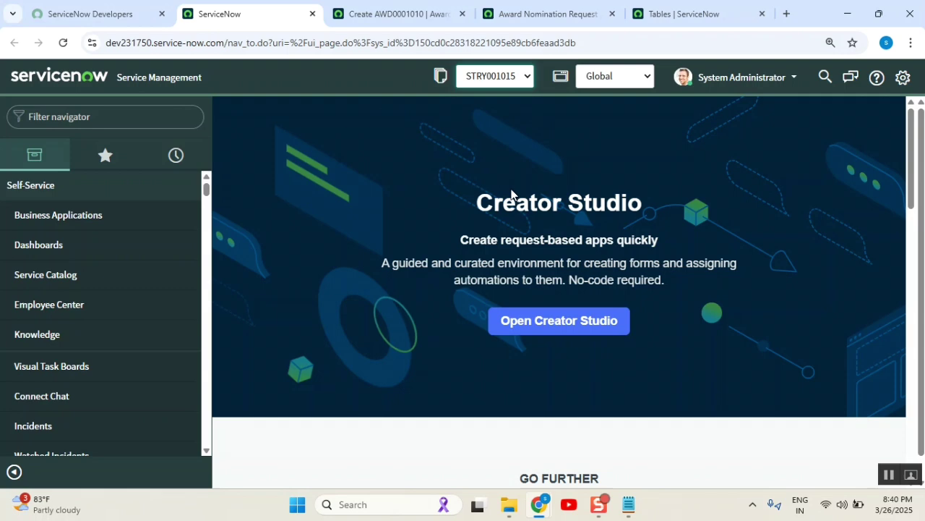
Pick STRY0010153_AwardNominate_v1.0 from the header update set picker on the instance home page.
left_click(480, 81)
left_click(419, 16)
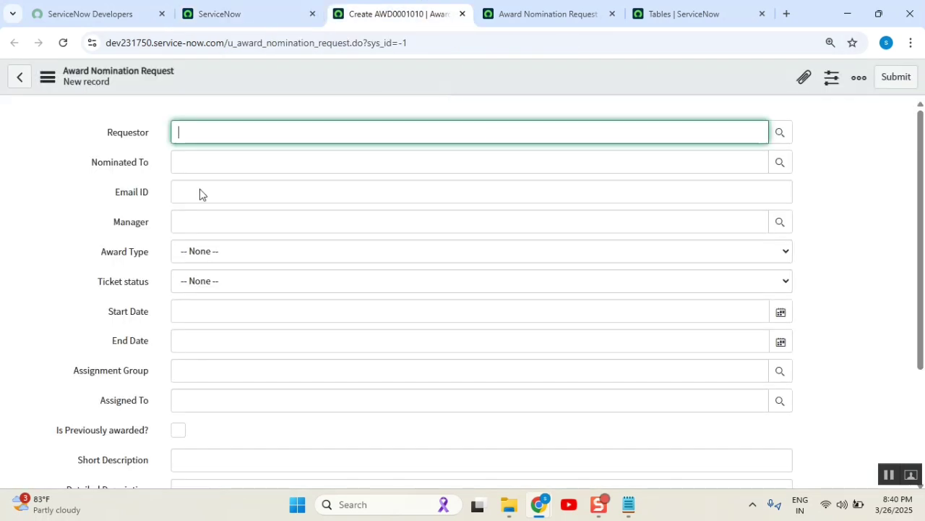
left_click(250, 15)
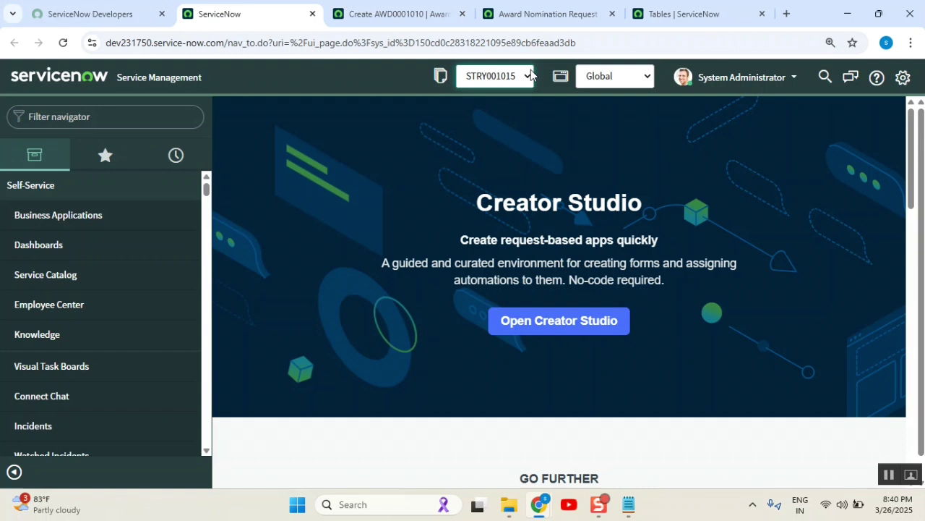
left_click(531, 75)
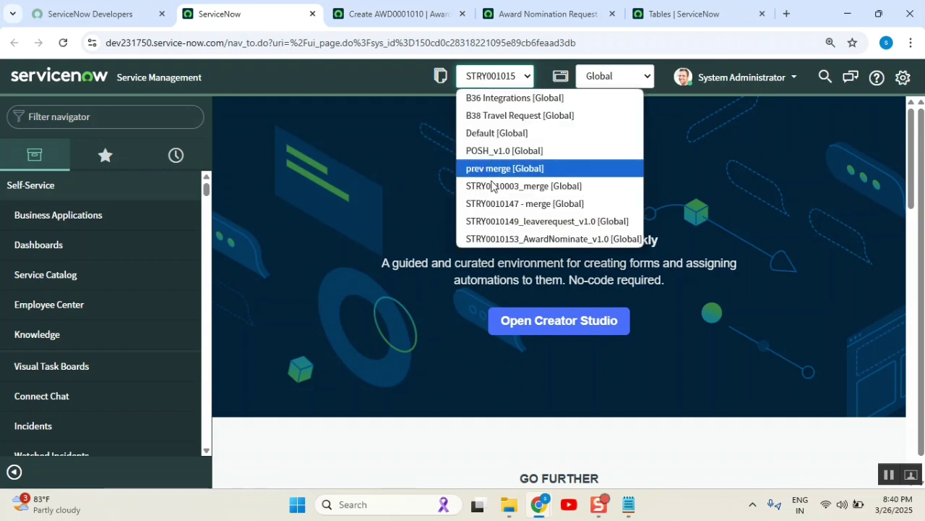
left_click(564, 238)
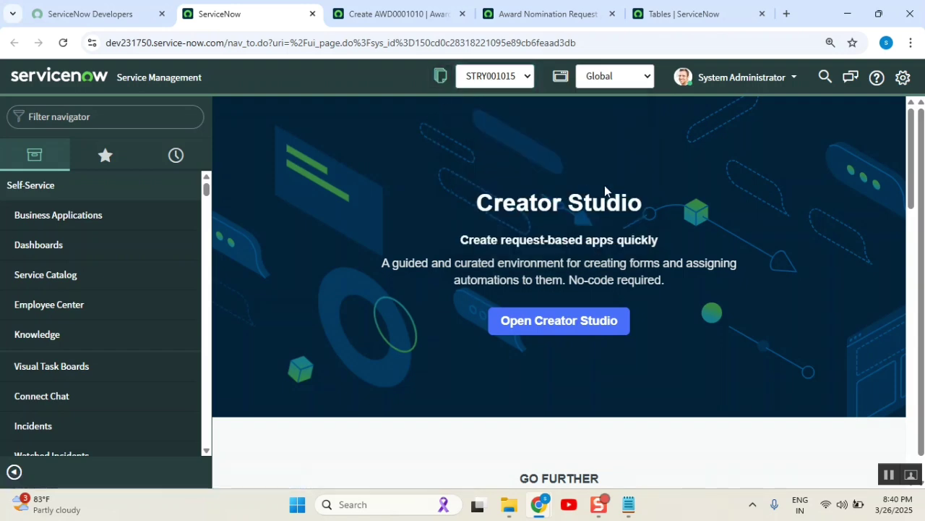
scroll(605, 190, "down", 5)
scroll(604, 190, "down", 3)
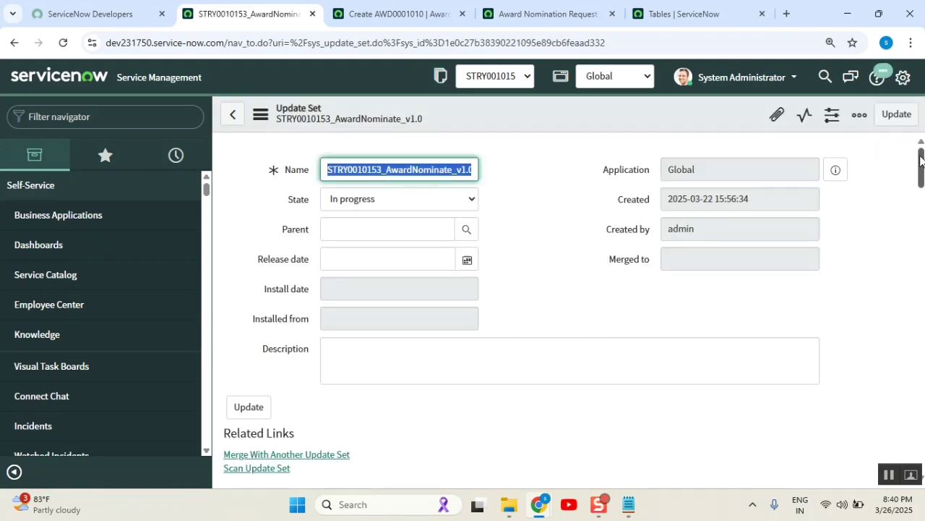
mouse_move(921, 160)
left_mouse_down()
mouse_move(922, 462)
mouse_move(921, 152)
left_mouse_up()
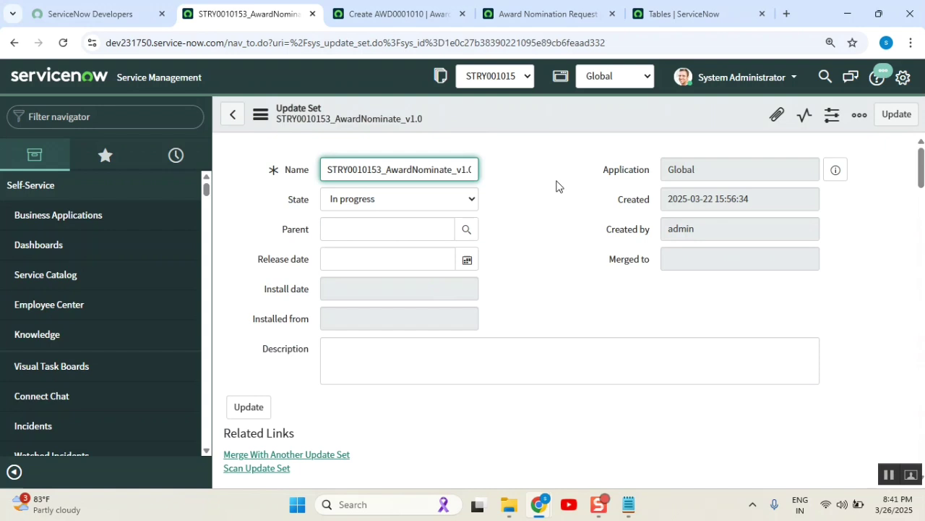
left_click(557, 186)
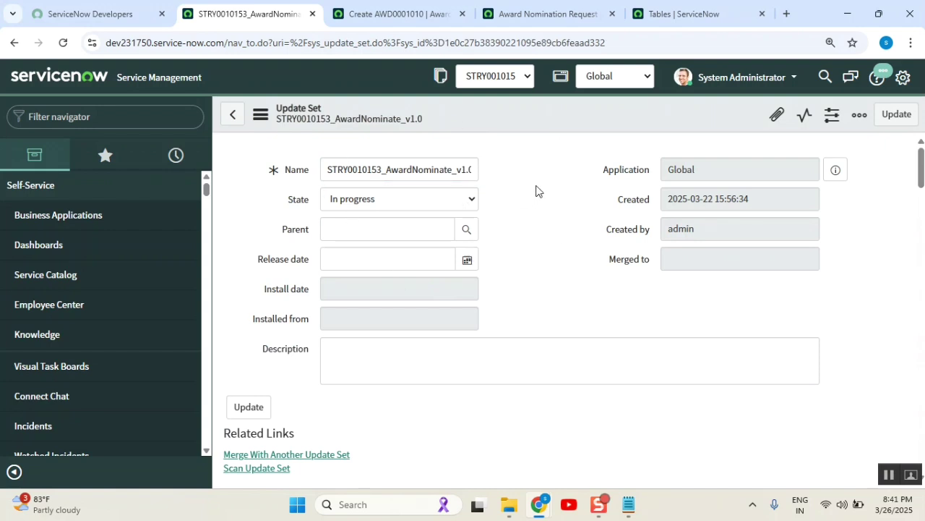
left_click(397, 204)
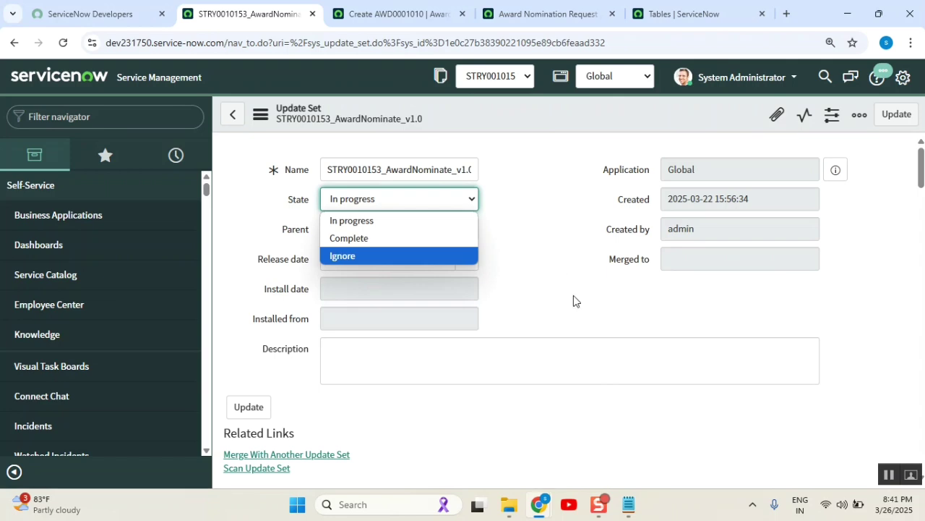
left_click(847, 13)
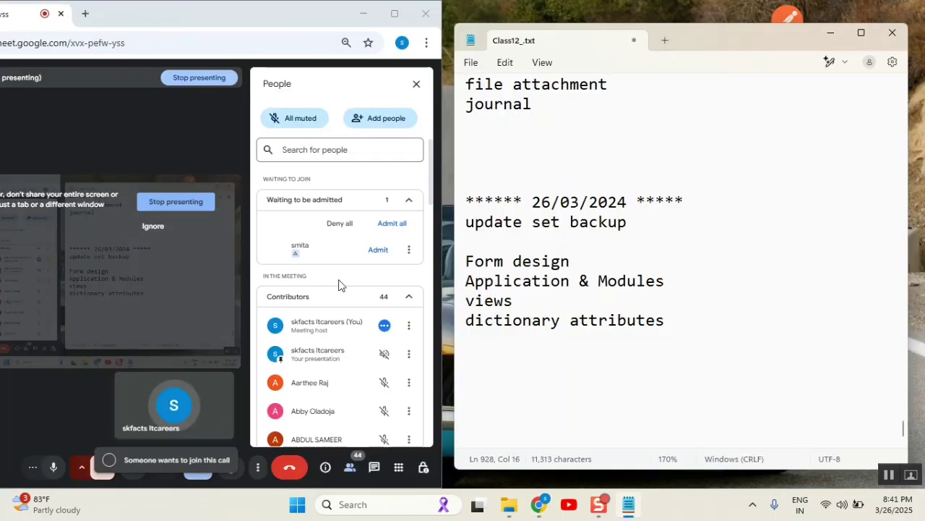
scroll(337, 285, "down", 10)
scroll(337, 285, "up", 3)
scroll(337, 285, "up", 4)
scroll(337, 285, "up", 3)
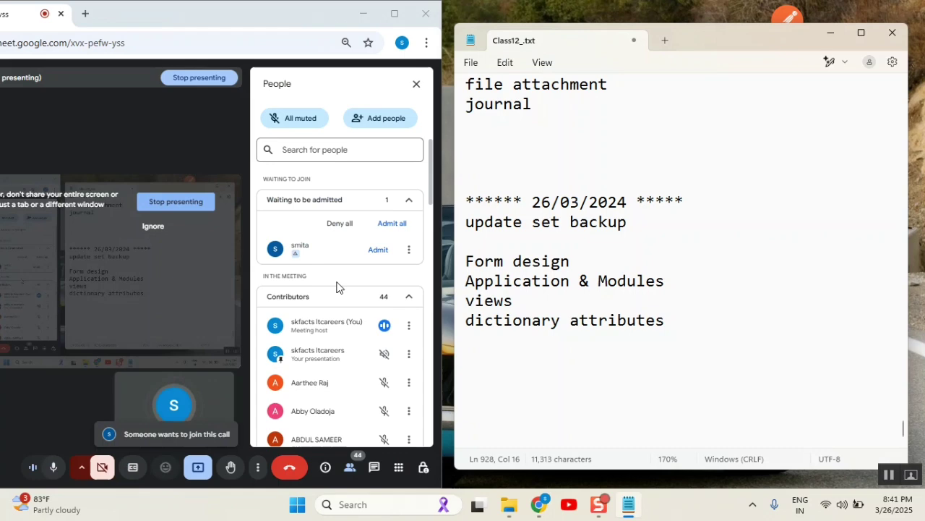
left_click(376, 249)
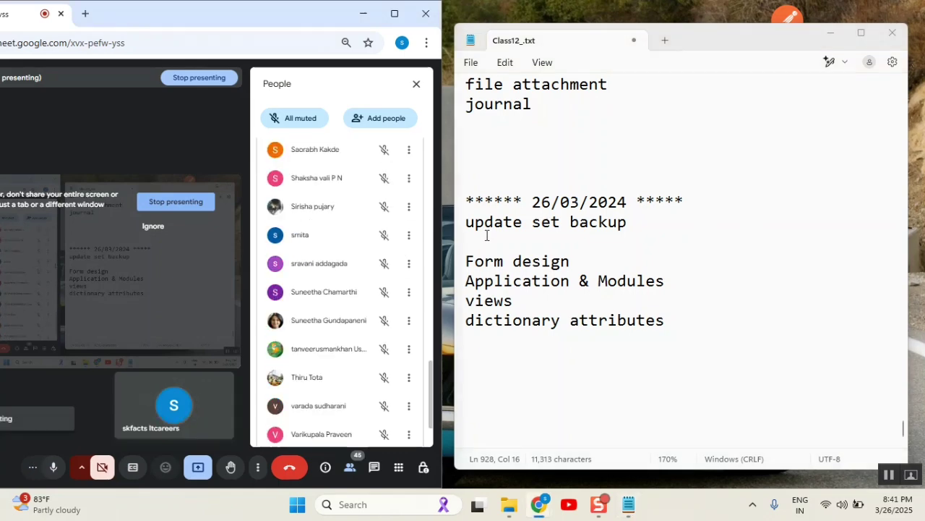
mouse_move(539, 505)
left_click(522, 444)
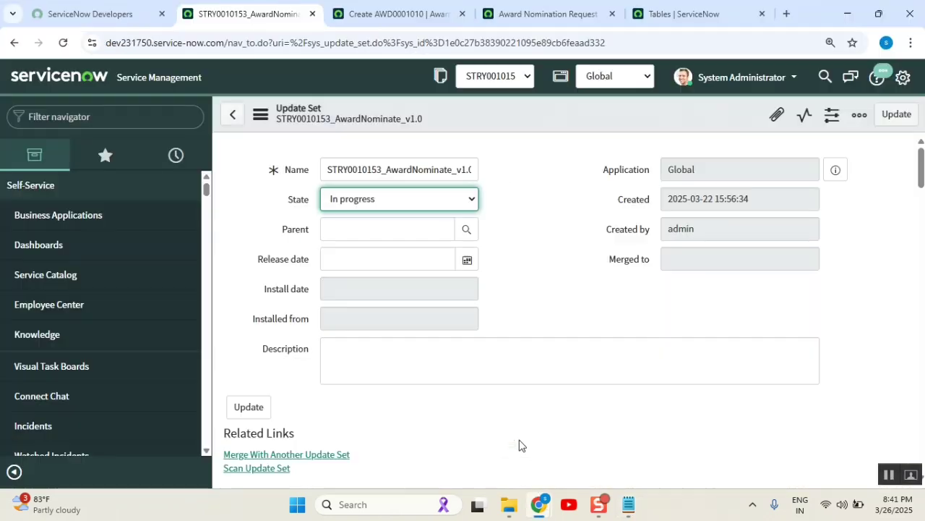
left_click(523, 253)
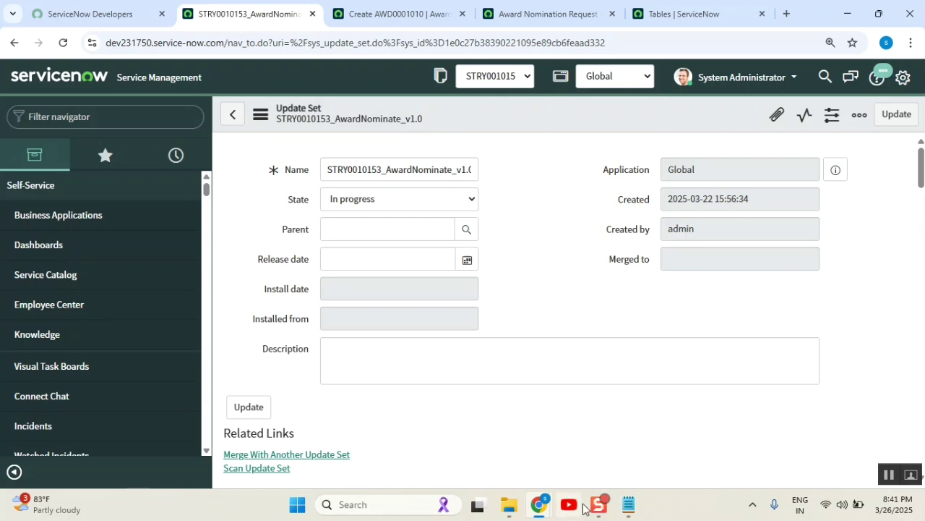
Append the lines 'safe:' and 'move dev to test' to the end of Class12_.txt.
left_click(620, 456)
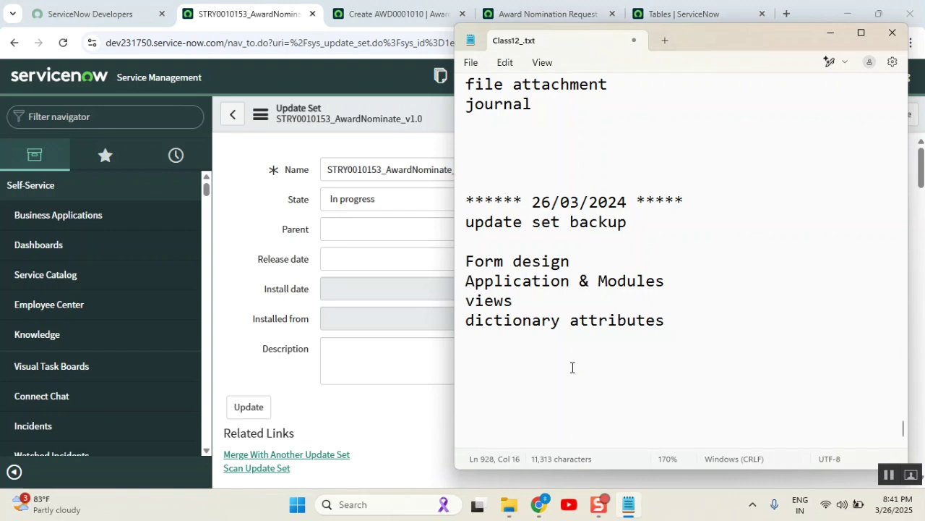
left_click(499, 350)
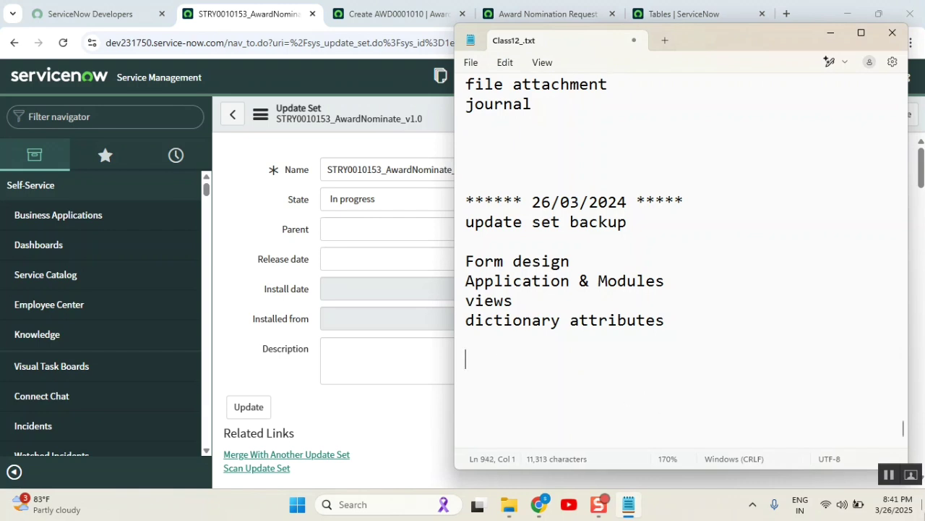
type("sa")
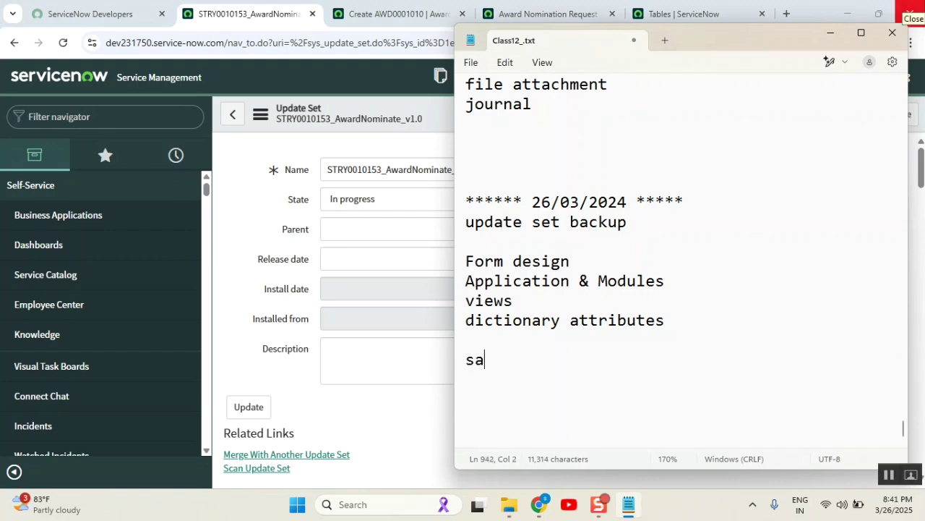
type("fe:")
key("Return")
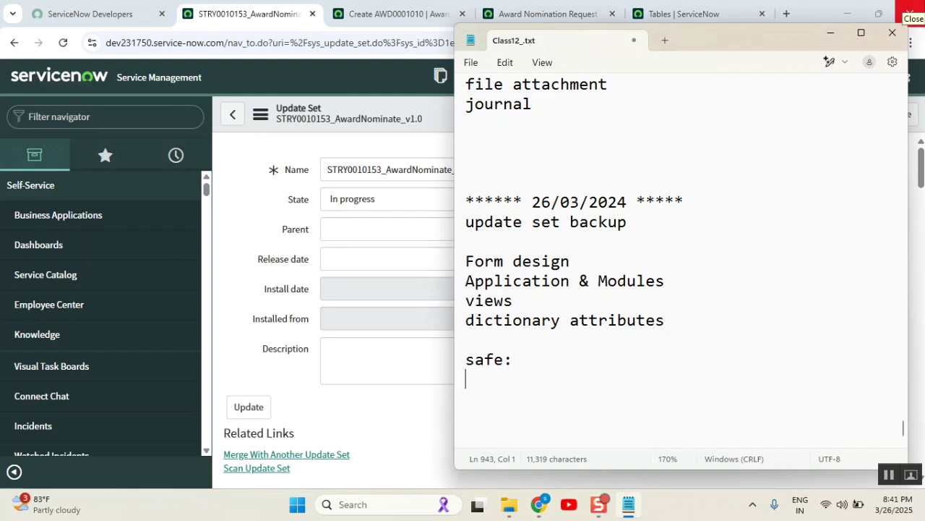
type("move ")
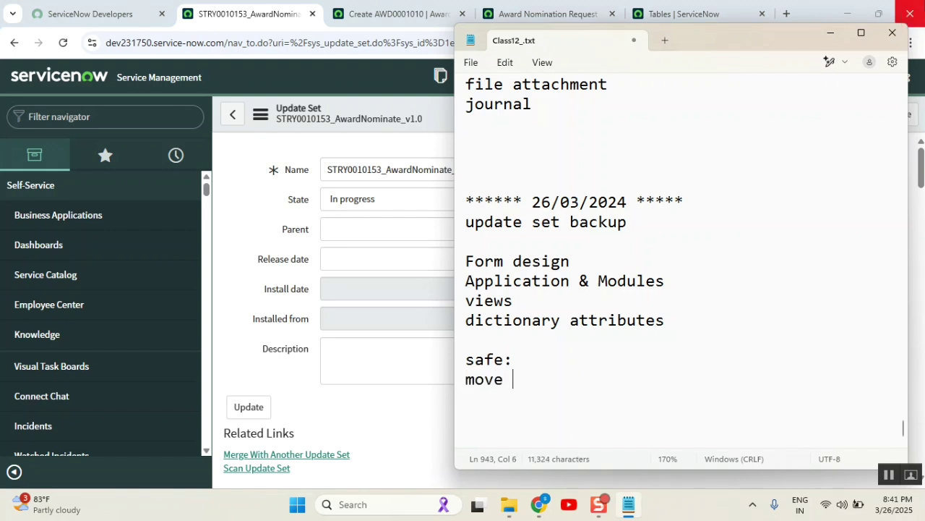
type("f")
key("BackSpace")
type("dev ")
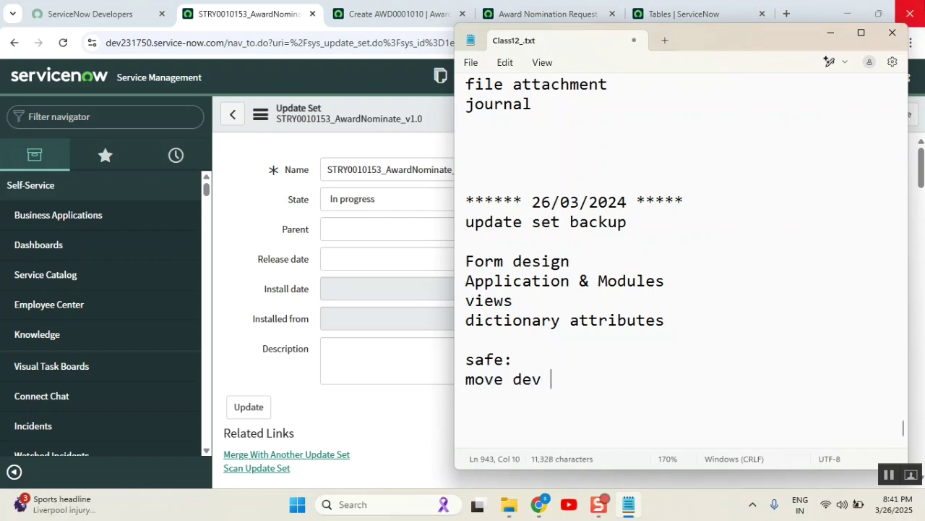
type("to to")
key("BackSpace")
type("est")
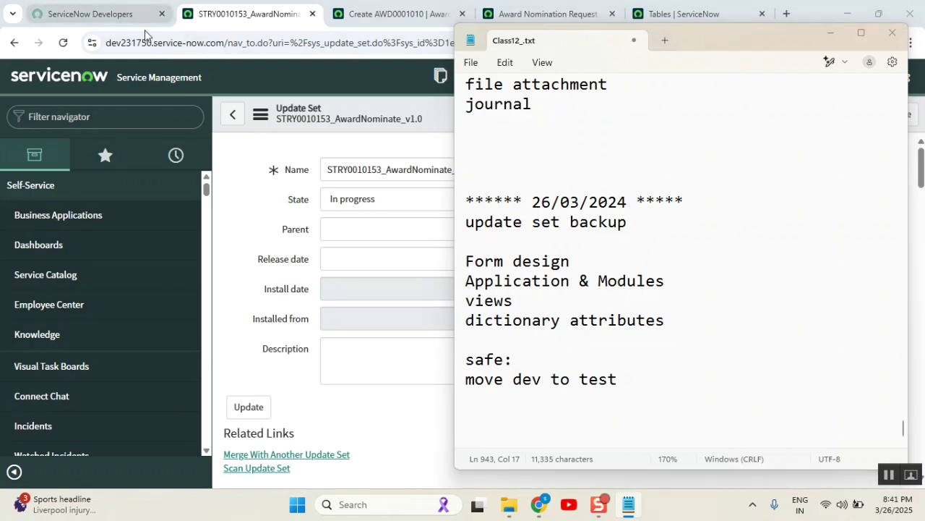
left_click(94, 14)
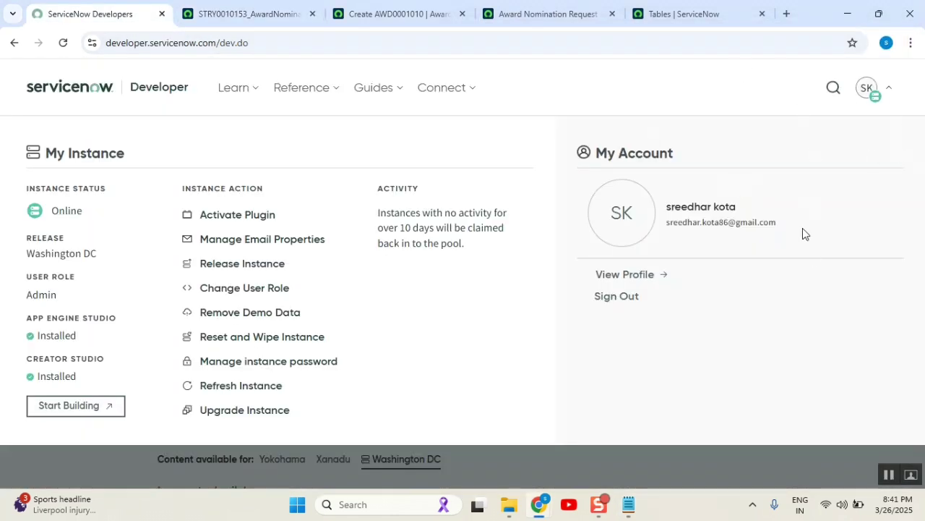
left_click_drag(802, 227, 670, 224)
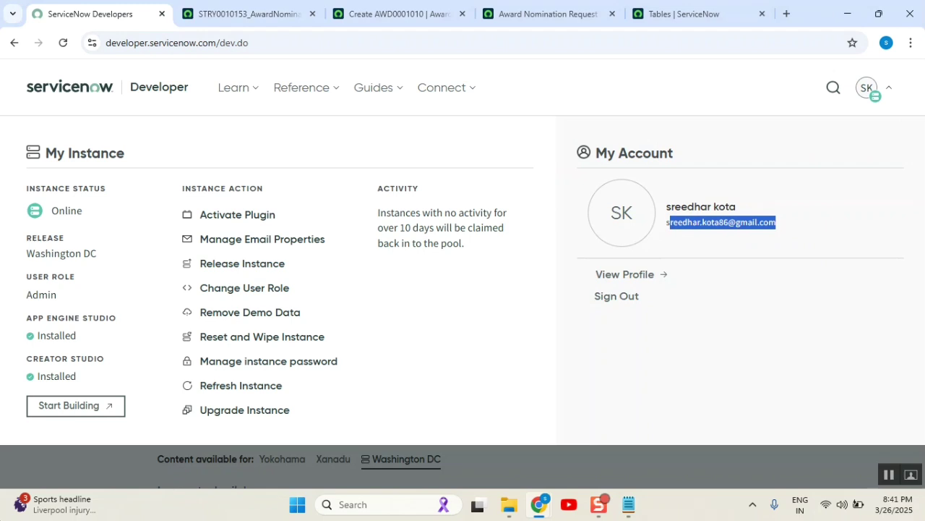
left_click(246, 22)
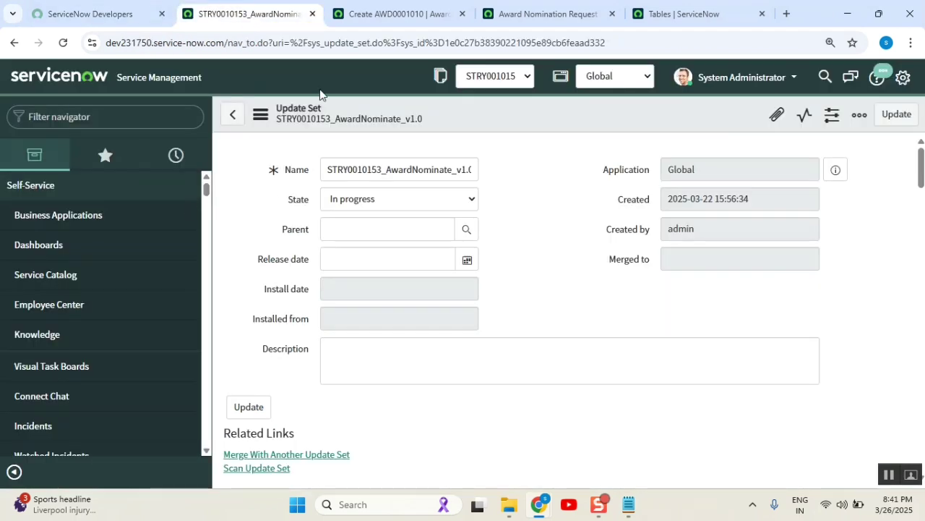
left_click(628, 506)
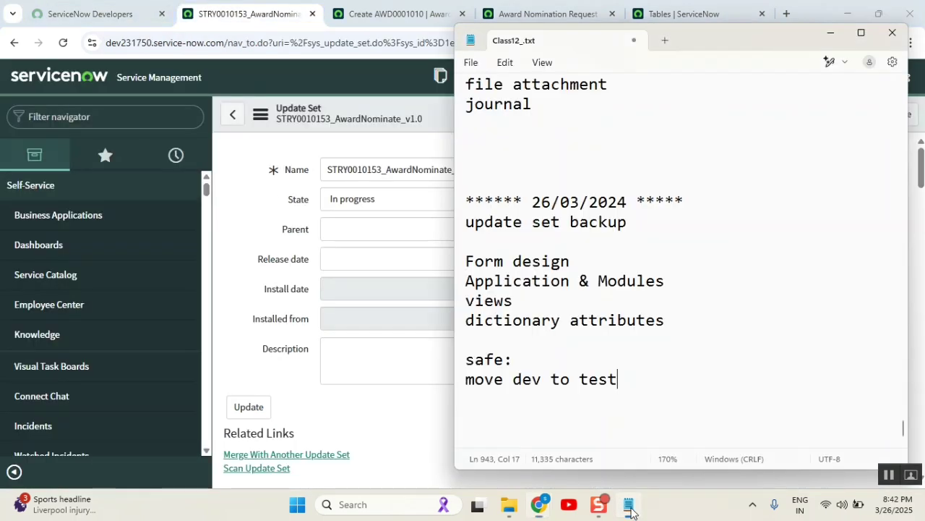
left_click_drag(618, 379, 582, 382)
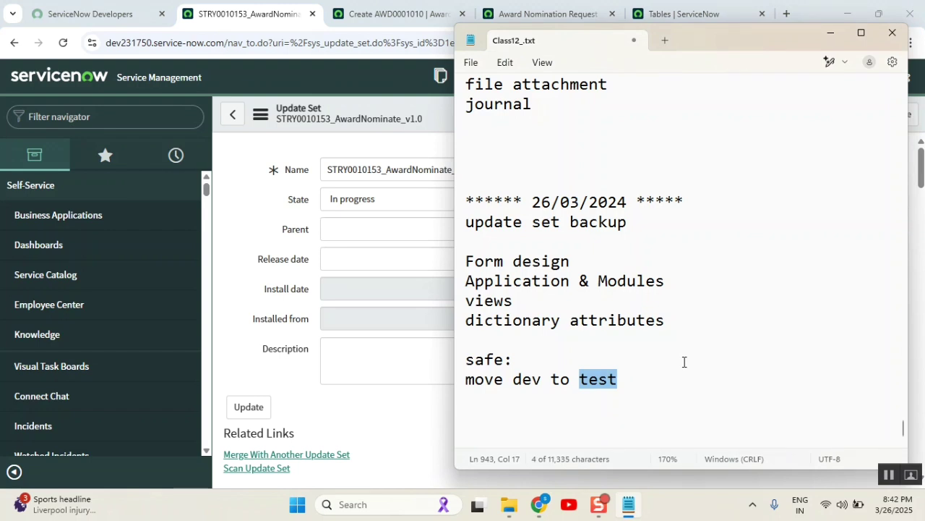
Confirm STRY0010153_AwardNominate_v1.0 is the current update set, closing the picker unchanged.
left_click(262, 229)
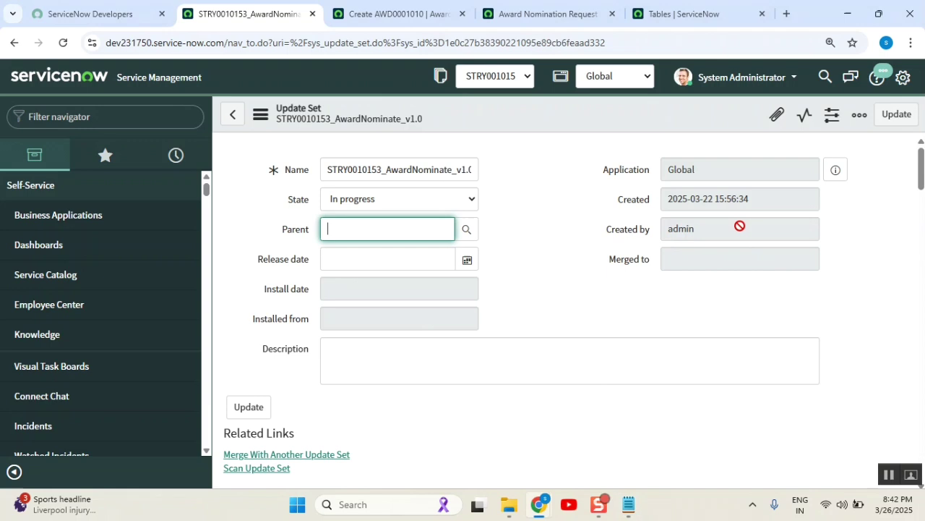
left_click(490, 81)
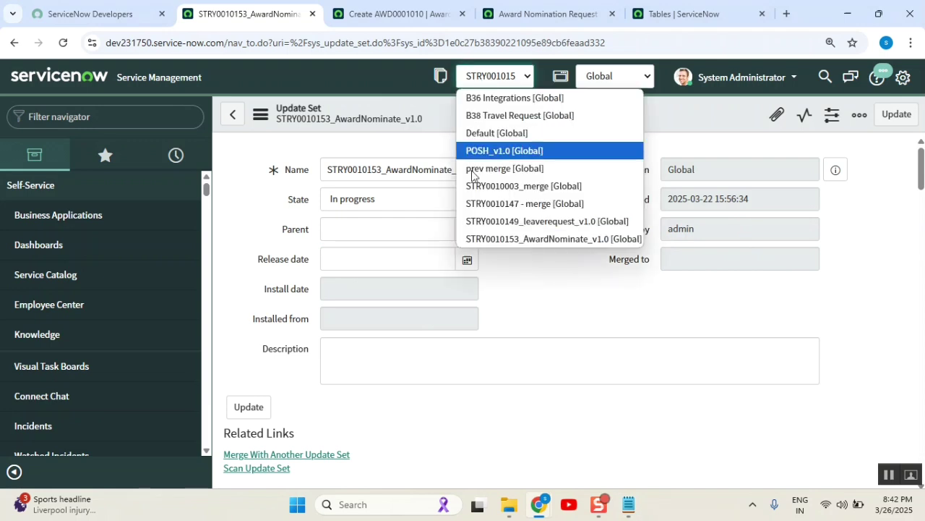
left_click(605, 332)
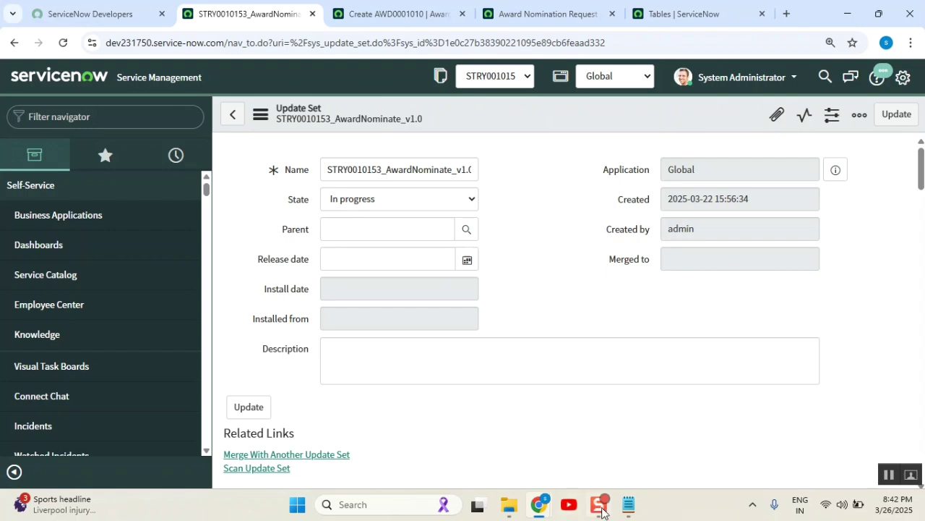
left_click(628, 504)
left_click(667, 393)
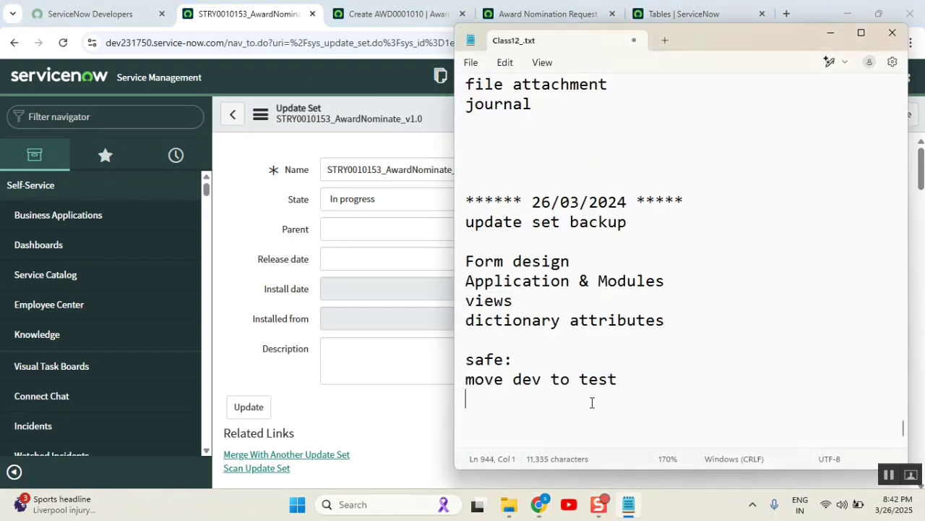
double_click(541, 379)
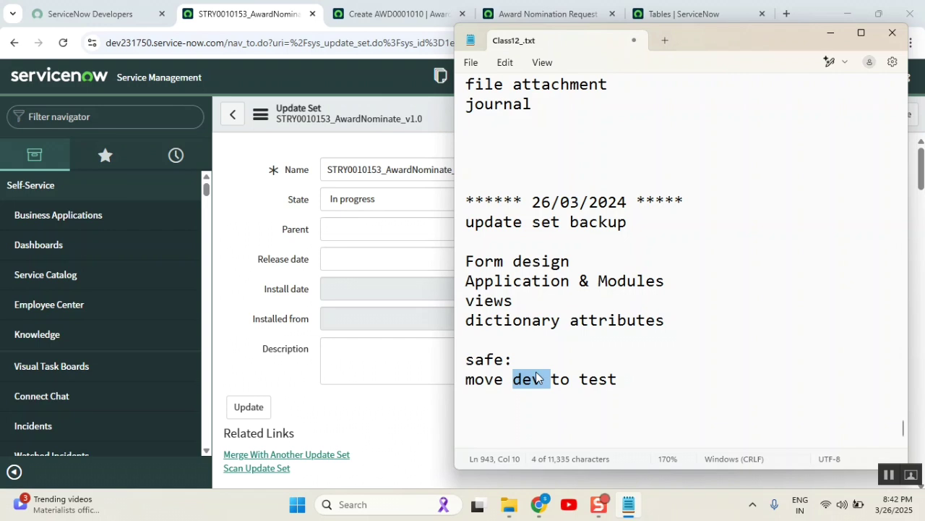
key("shift+Left")
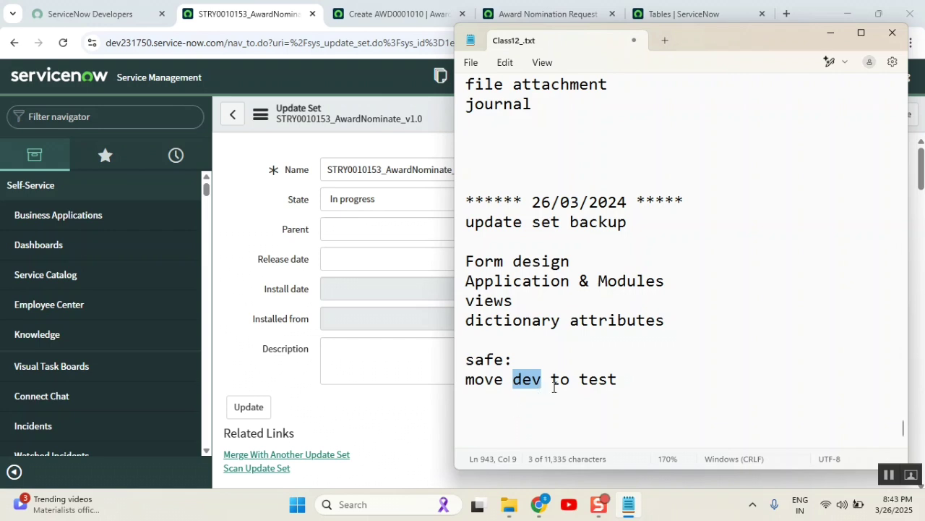
double_click(603, 381)
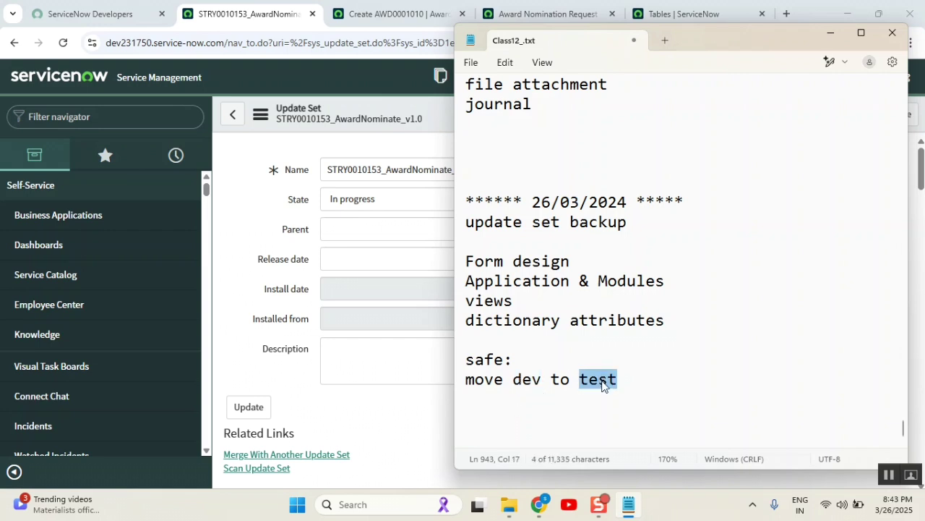
double_click(521, 382)
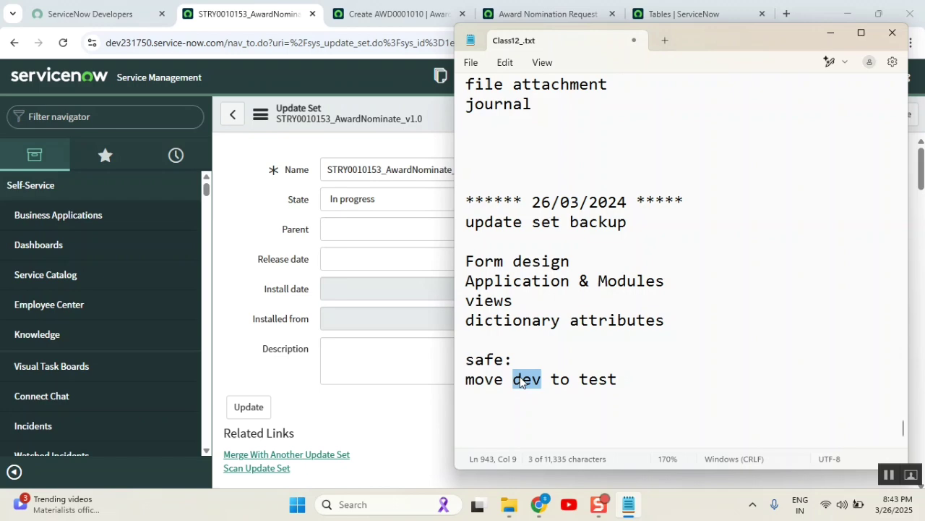
left_click(268, 249)
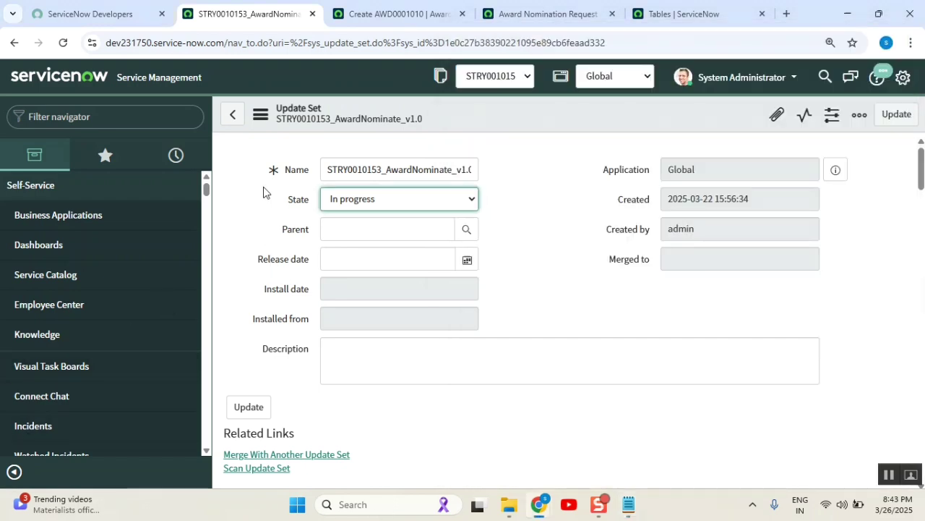
scroll(263, 187, "down", 3)
scroll(263, 187, "down", 5)
scroll(263, 187, "down", 5)
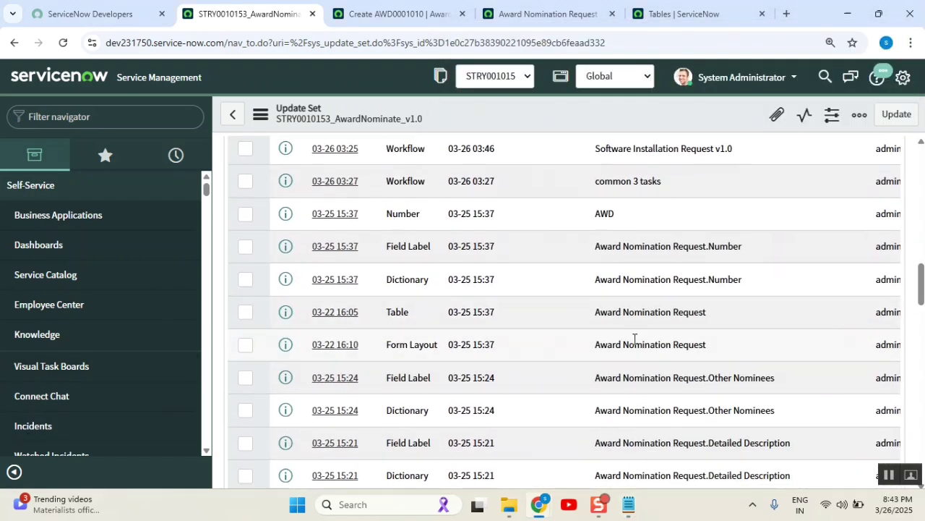
scroll(637, 333, "down", 4)
scroll(641, 331, "down", 5)
scroll(640, 330, "down", 5)
scroll(640, 332, "down", 5)
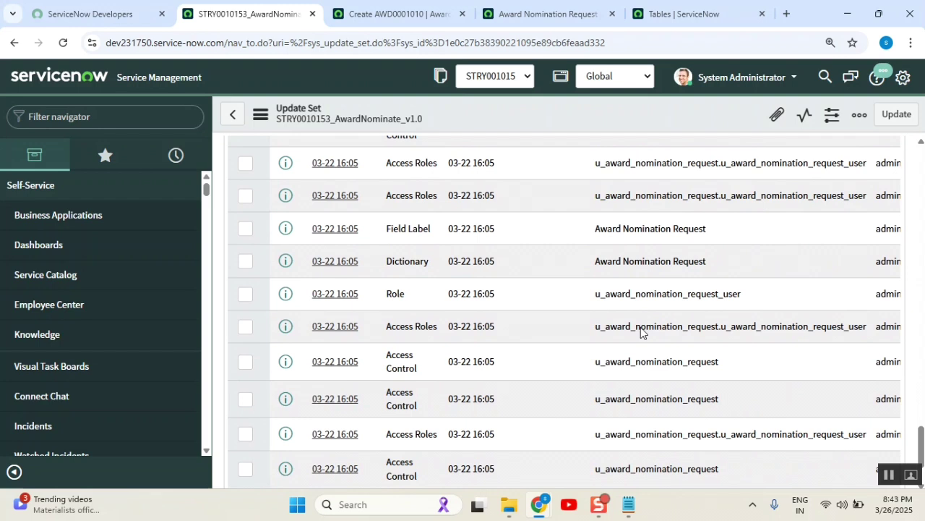
scroll(641, 332, "down", 2)
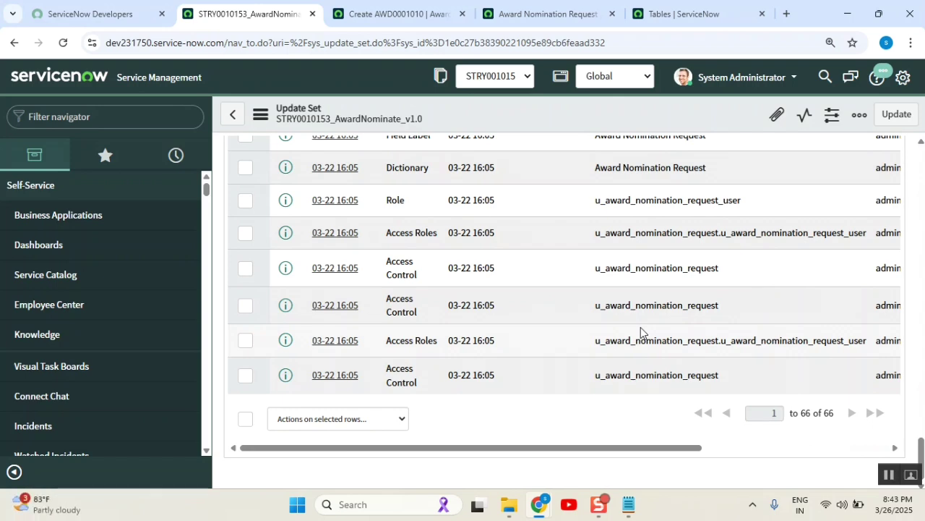
scroll(641, 327, "up", 5)
scroll(629, 340, "up", 5)
scroll(620, 352, "up", 4)
scroll(609, 362, "up", 4)
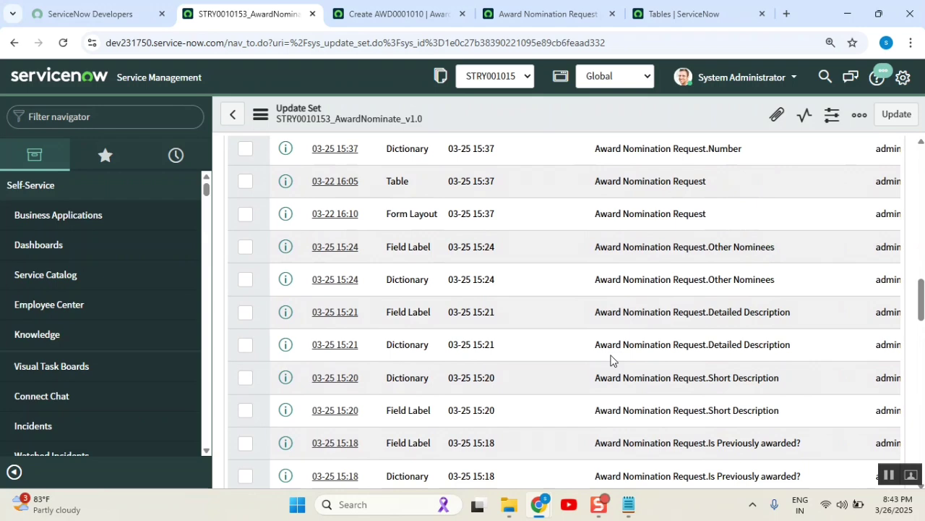
scroll(610, 362, "up", 4)
scroll(612, 354, "up", 2)
scroll(612, 355, "up", 4)
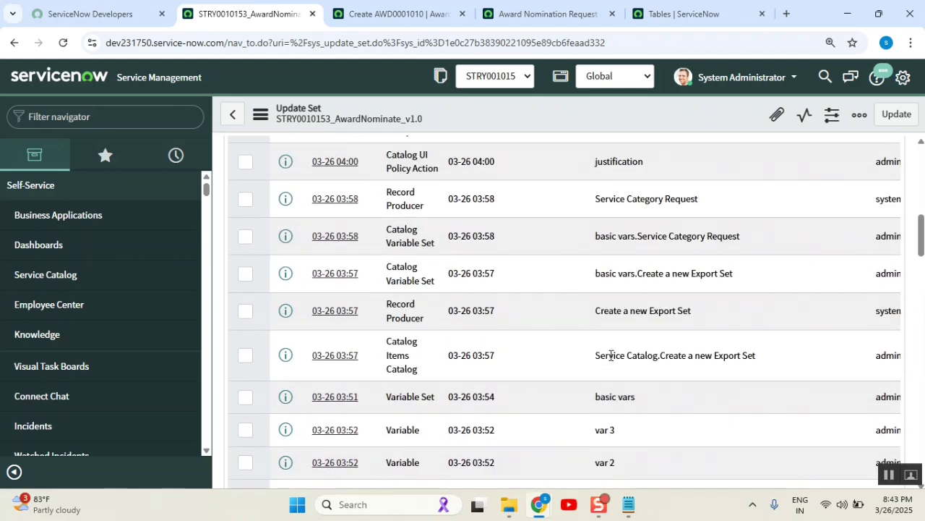
scroll(612, 354, "up", 5)
scroll(611, 355, "up", 1)
Preview the update set's State choices, leaving it In progress.
left_click(561, 231)
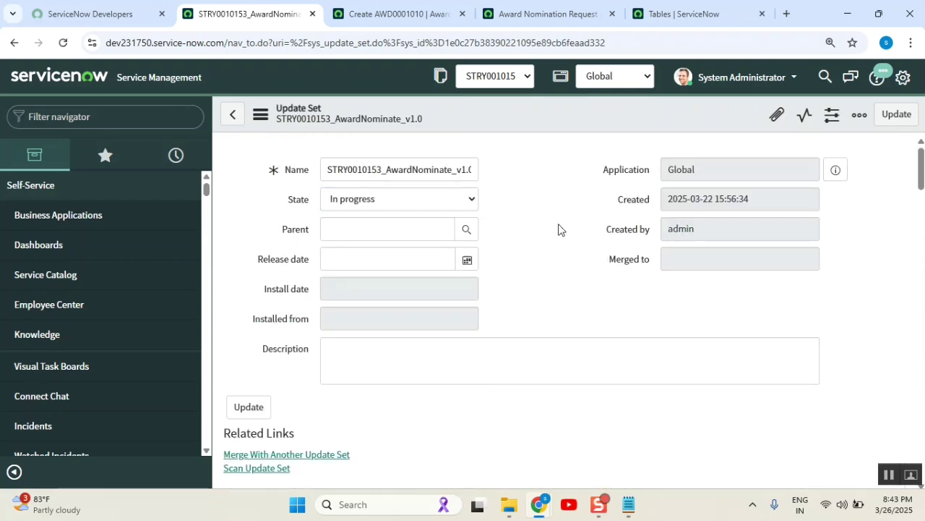
left_click(439, 203)
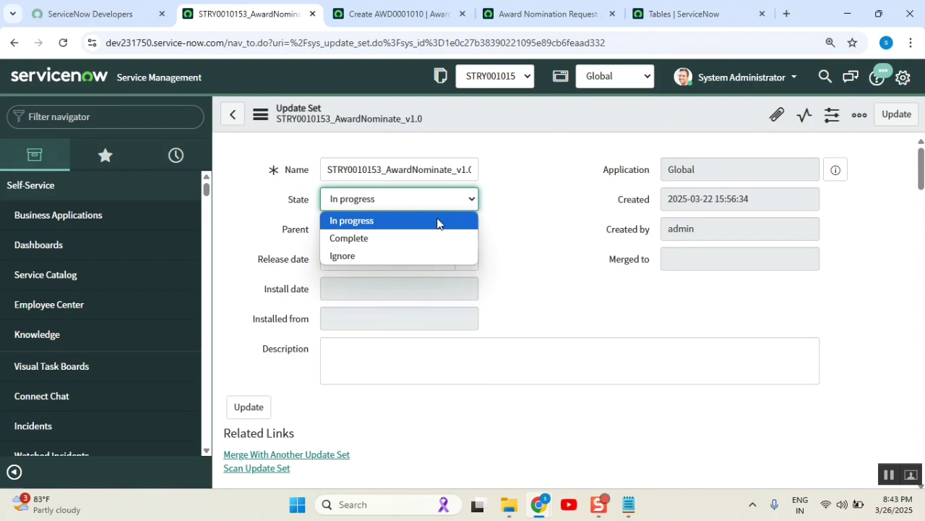
left_click(549, 242)
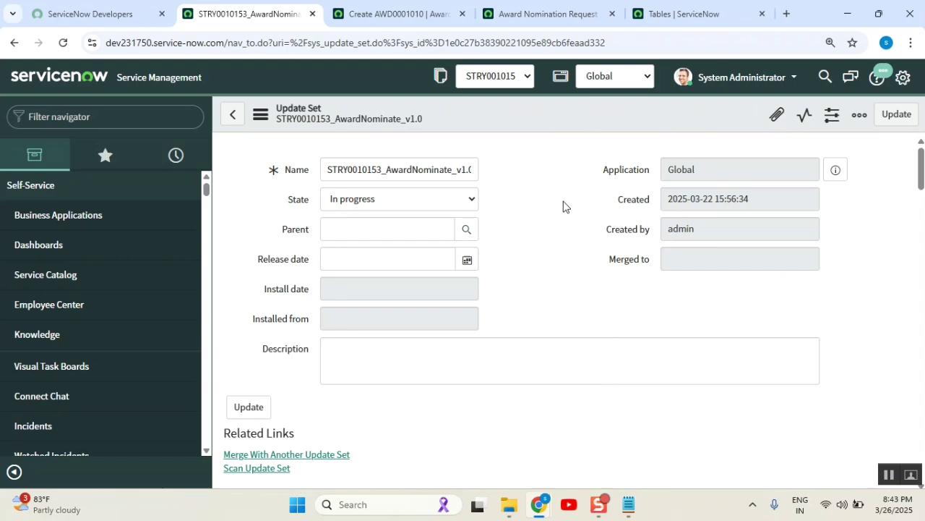
mouse_move(628, 504)
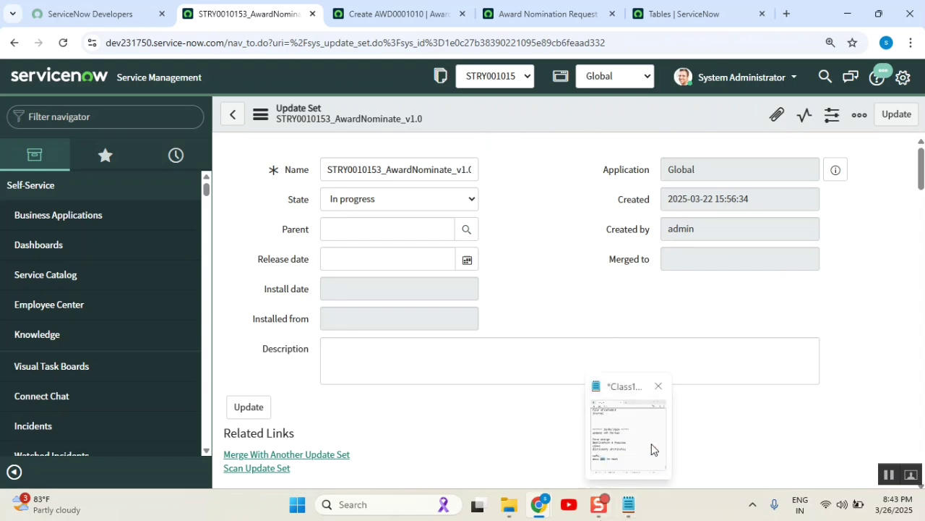
Select the word 'test' in the last line of the class notes.
left_click(607, 413)
left_click(619, 377)
double_click(604, 381)
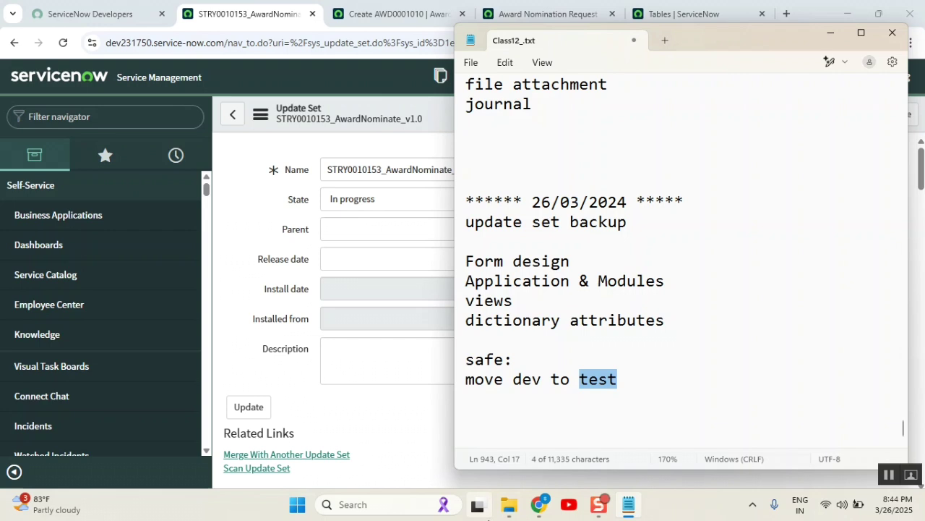
Change the update set's State to Complete.
left_click(247, 194)
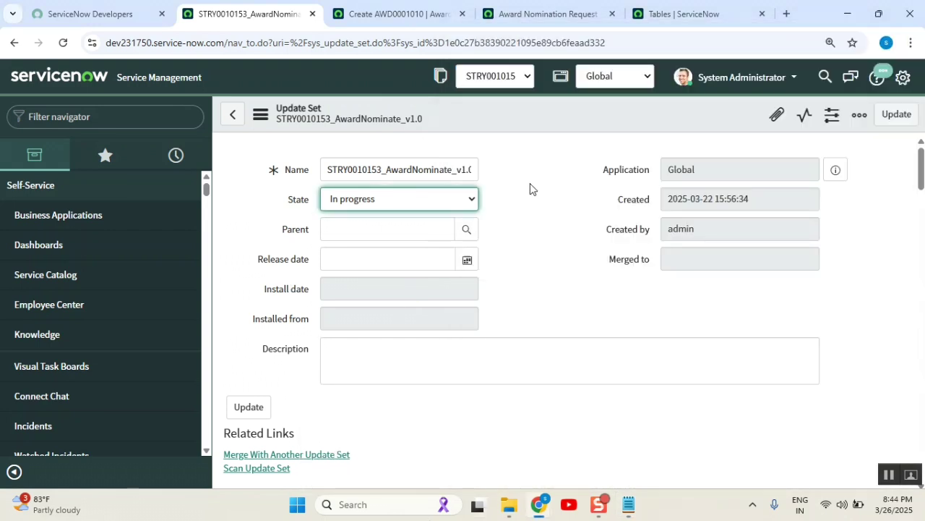
left_click(587, 289)
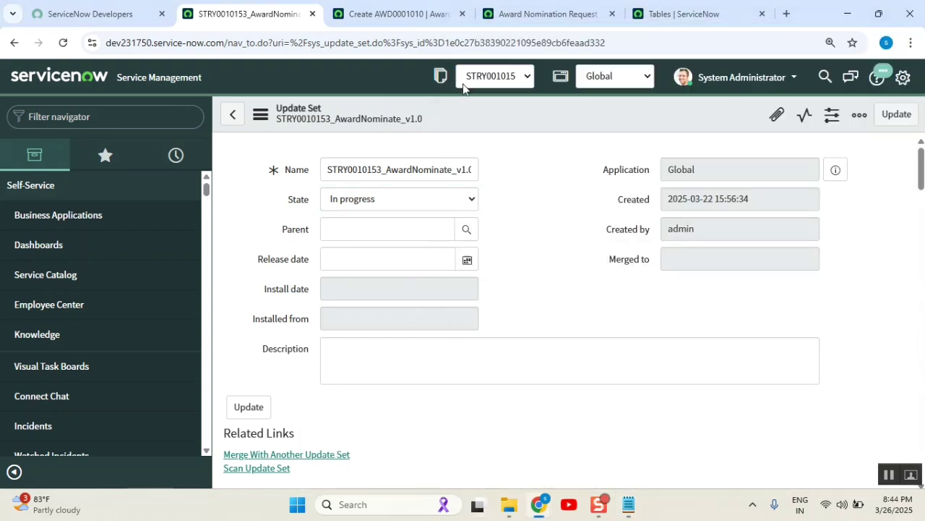
left_click(441, 200)
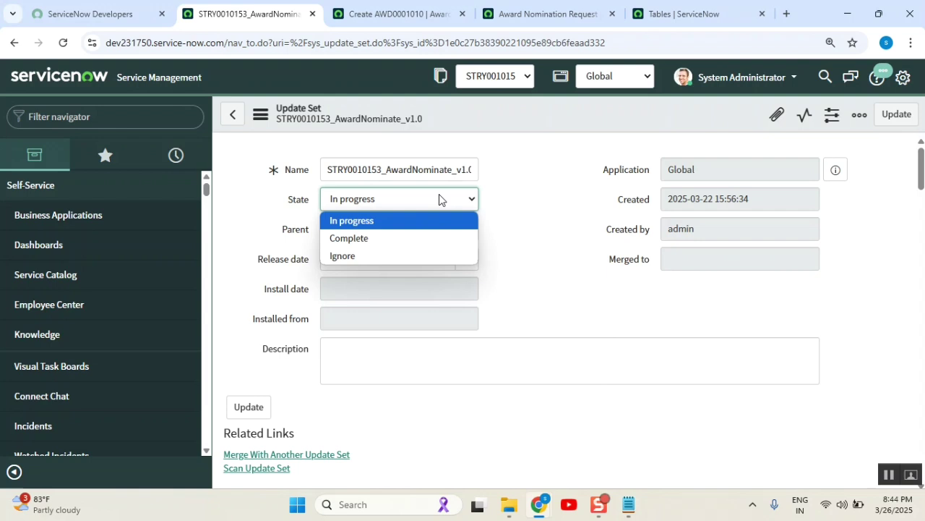
mouse_move(349, 238)
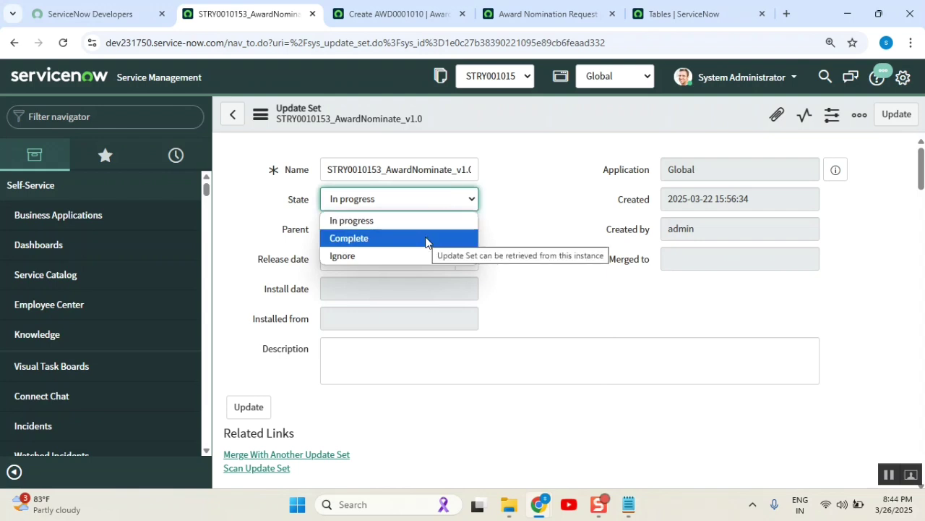
left_click(426, 238)
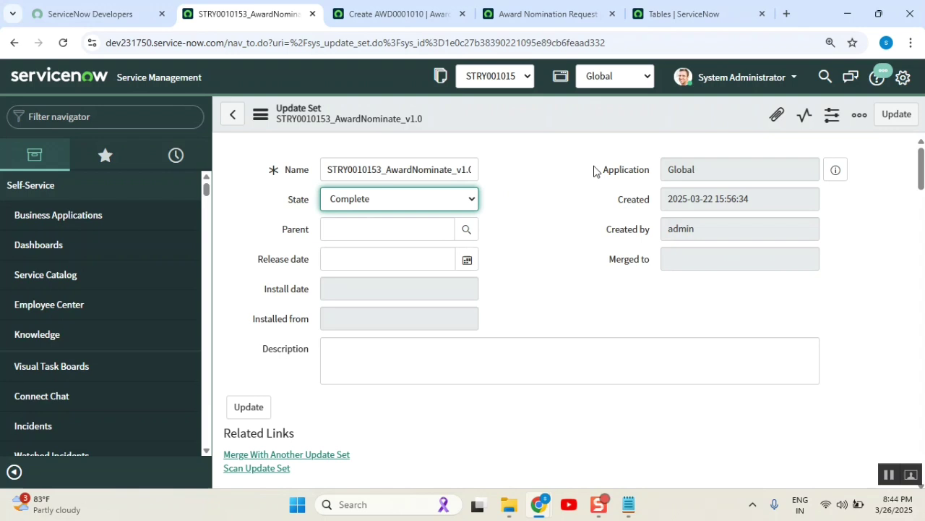
Save the update set as Complete and dismiss the current update set change notice.
right_click(540, 127)
left_click(562, 135)
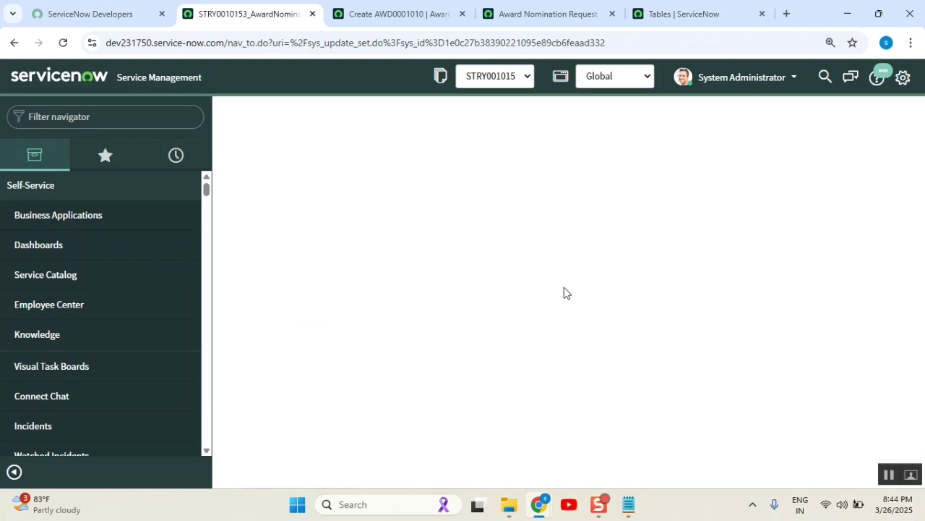
scroll(562, 293, "down", 1)
scroll(562, 293, "down", 1)
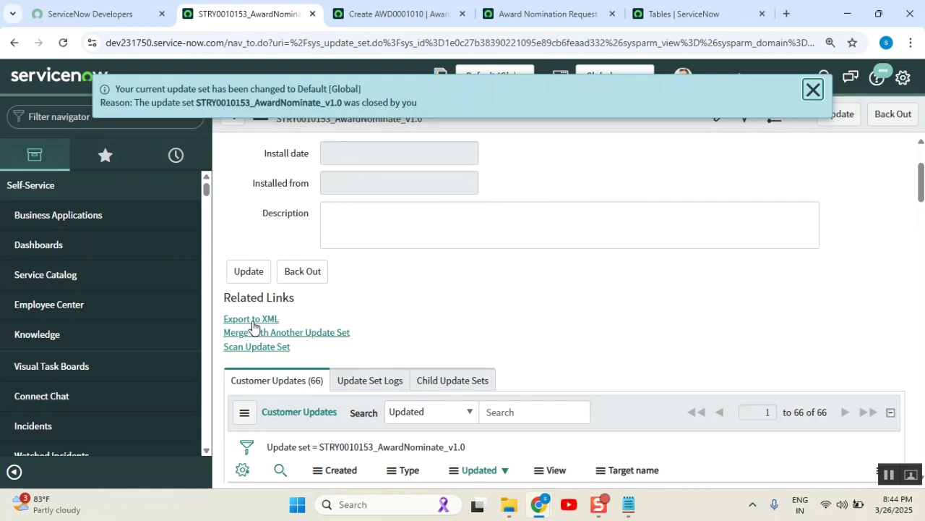
left_click_drag(288, 323, 221, 320)
left_click(814, 90)
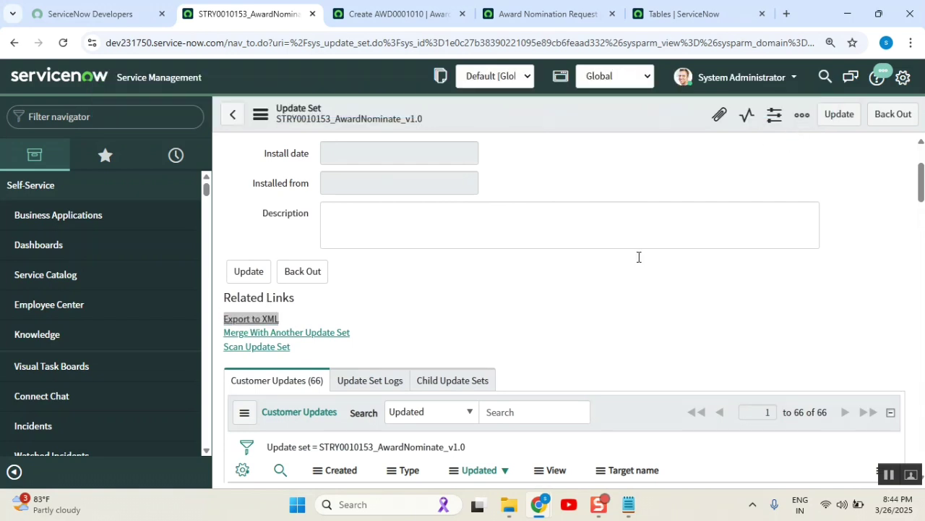
left_click(535, 322)
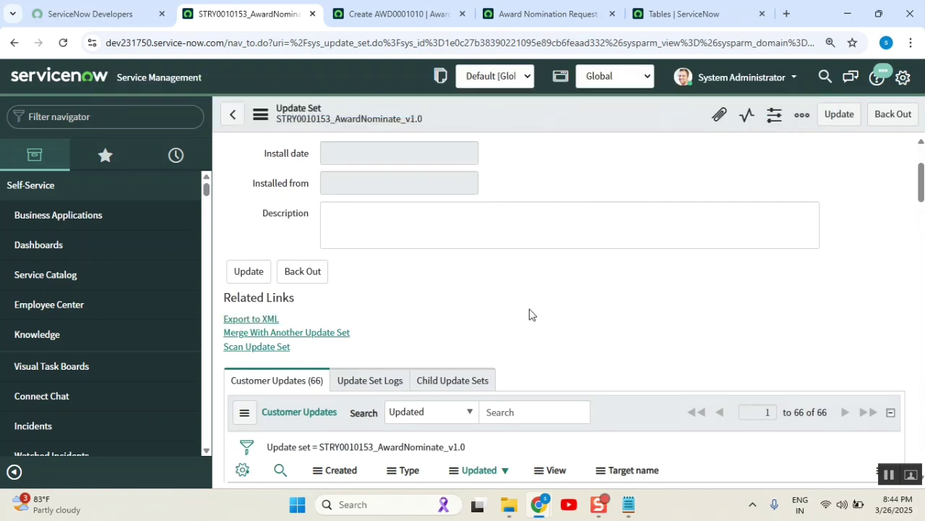
Set the update set's State back to In progress and save the record.
scroll(529, 314, "up", 2)
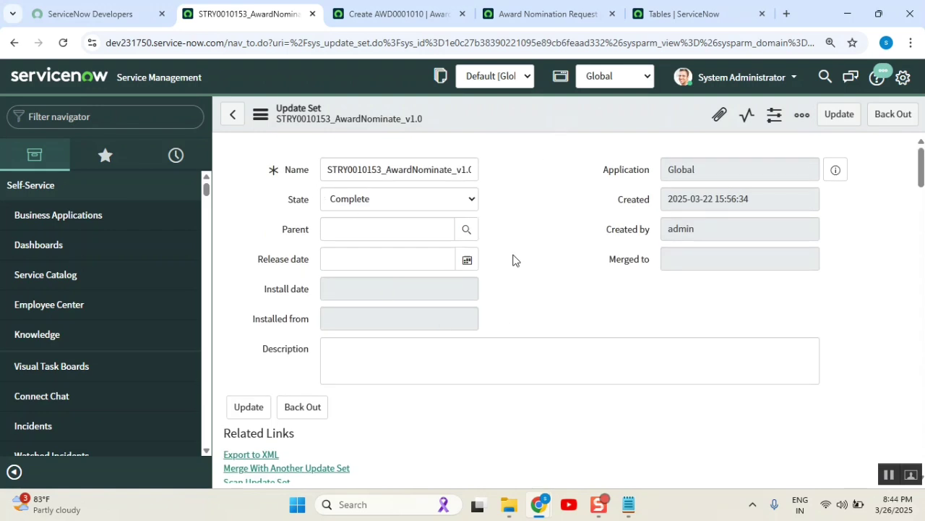
scroll(506, 289, "down", 2)
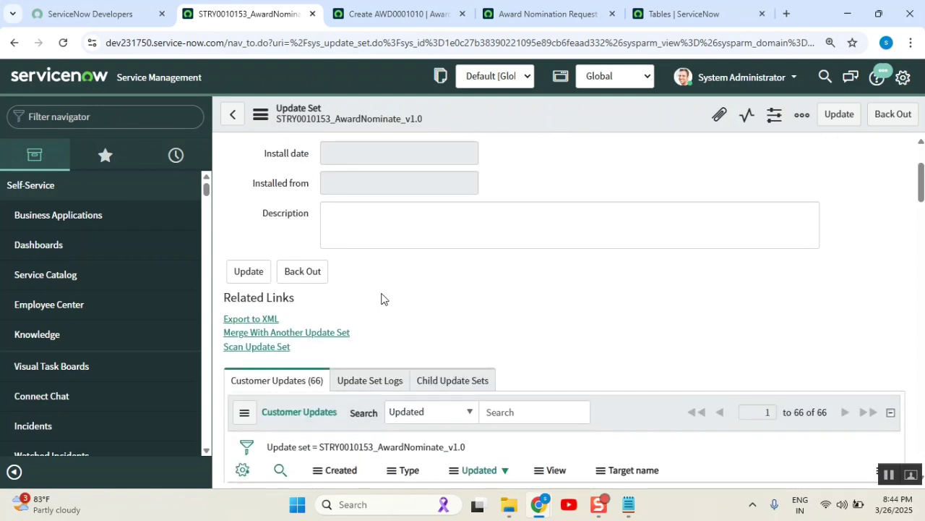
scroll(383, 299, "up", 2)
left_click(396, 203)
left_click(391, 220)
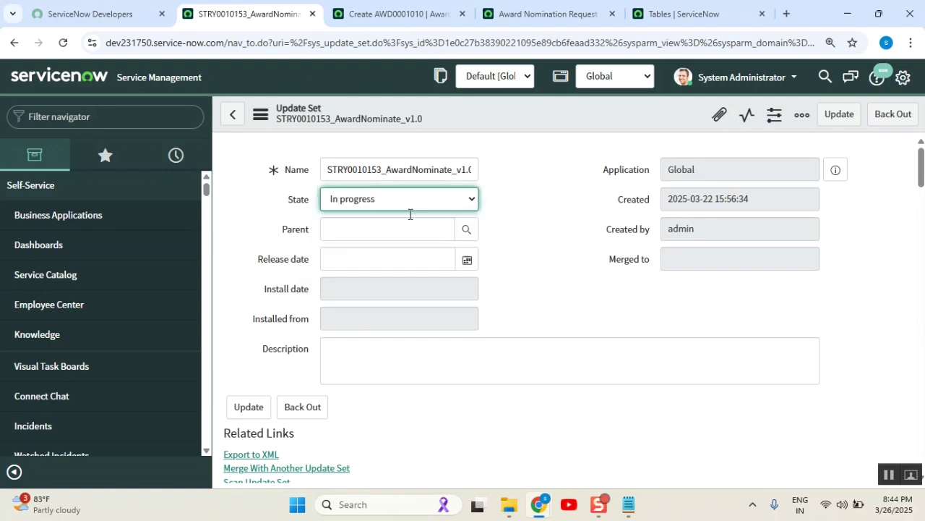
right_click(551, 114)
left_click(564, 124)
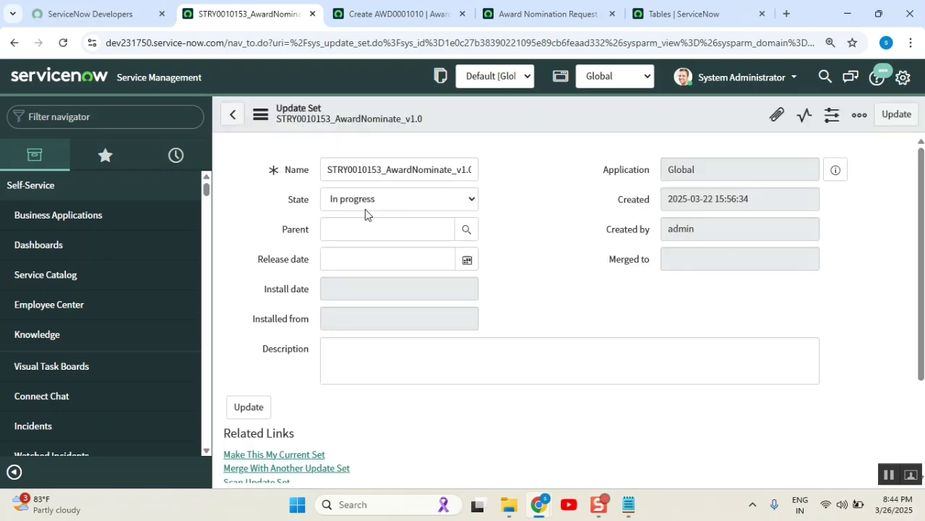
Change the State to Complete again and save the update set.
scroll(506, 303, "down", 2)
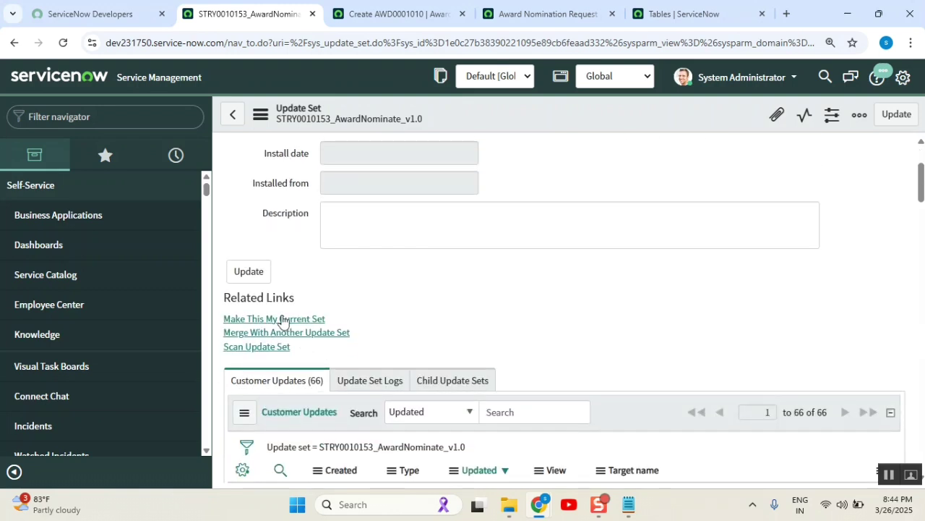
scroll(407, 303, "up", 2)
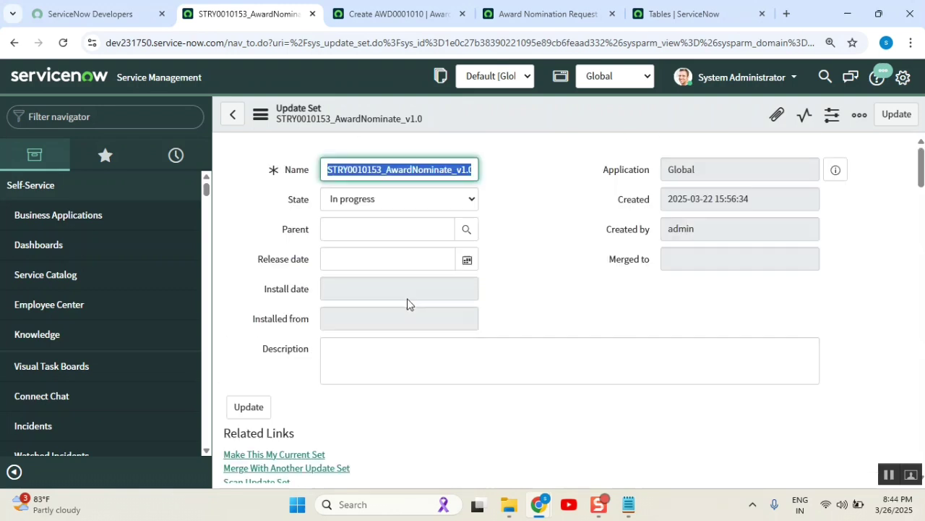
left_click(392, 203)
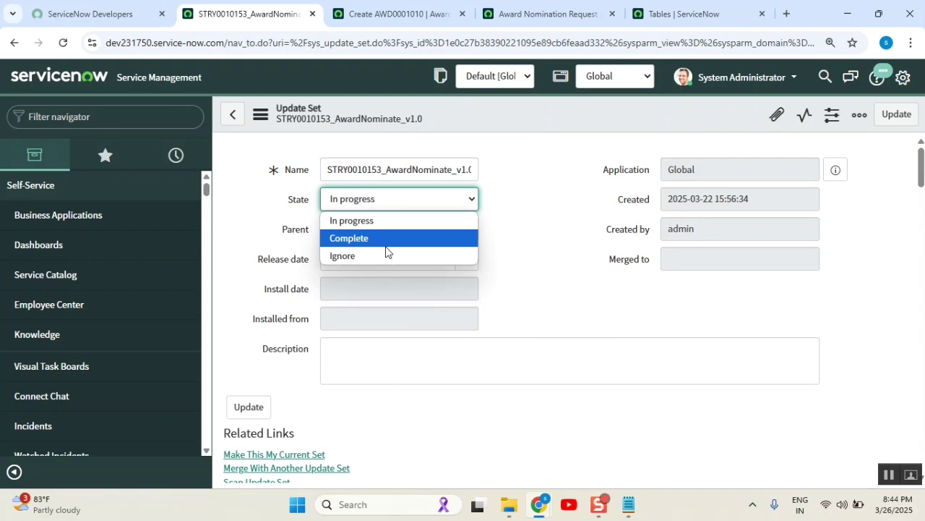
left_click(387, 241)
right_click(535, 124)
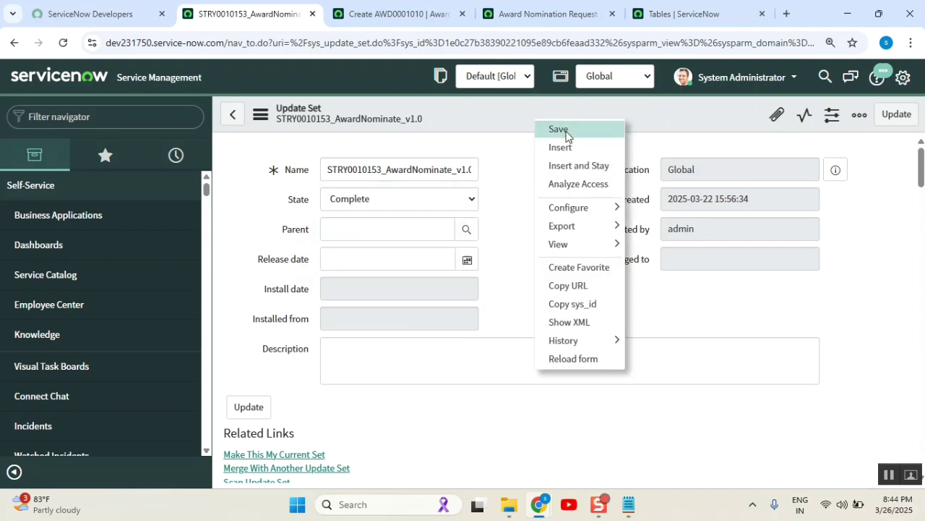
left_click(560, 130)
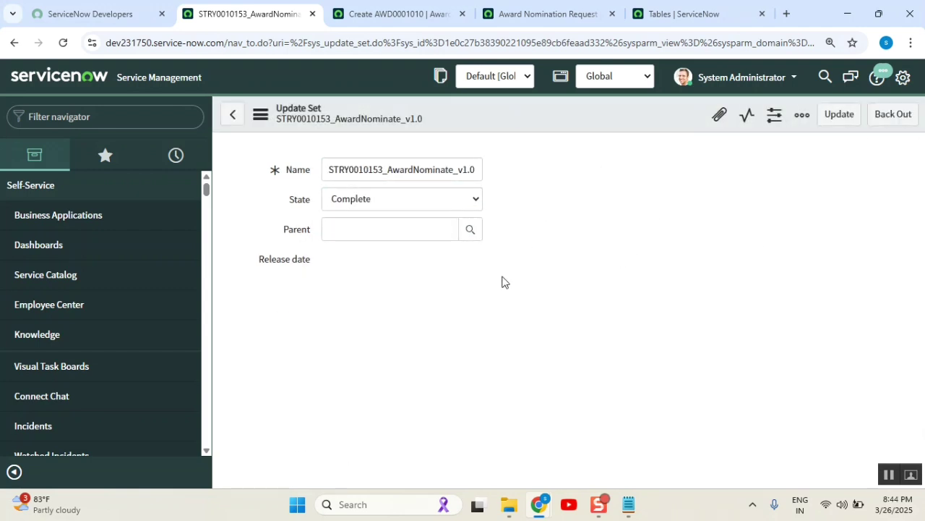
scroll(503, 281, "down", 2)
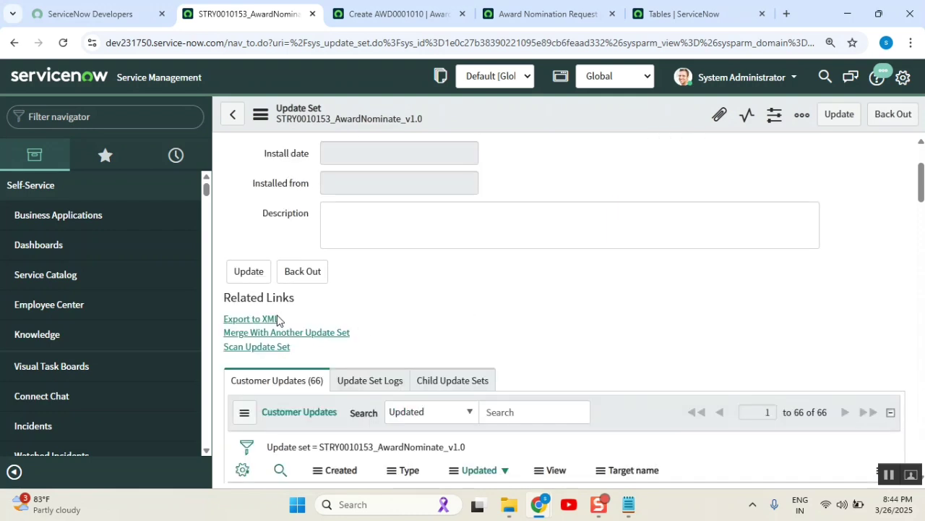
Export the update set to XML and reveal the downloaded file in Downloads.
left_click(266, 319)
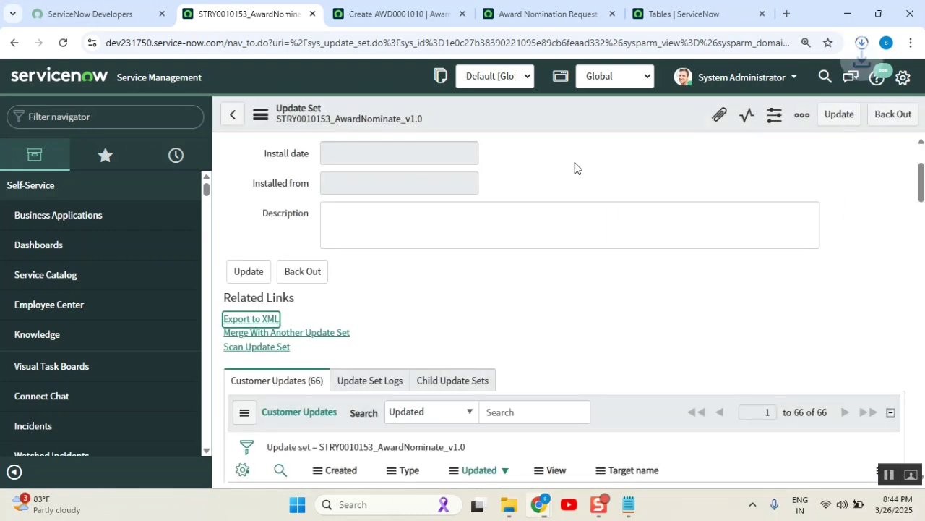
left_click(861, 42)
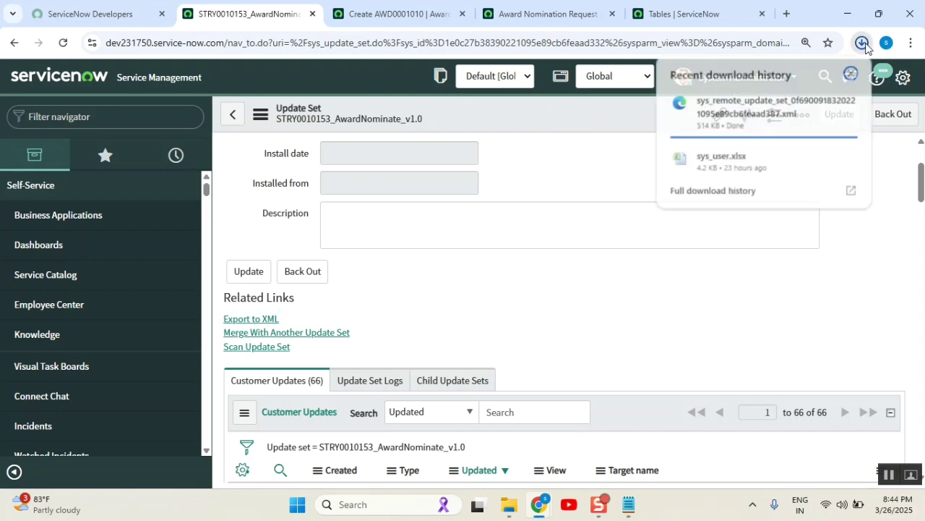
left_click(825, 103)
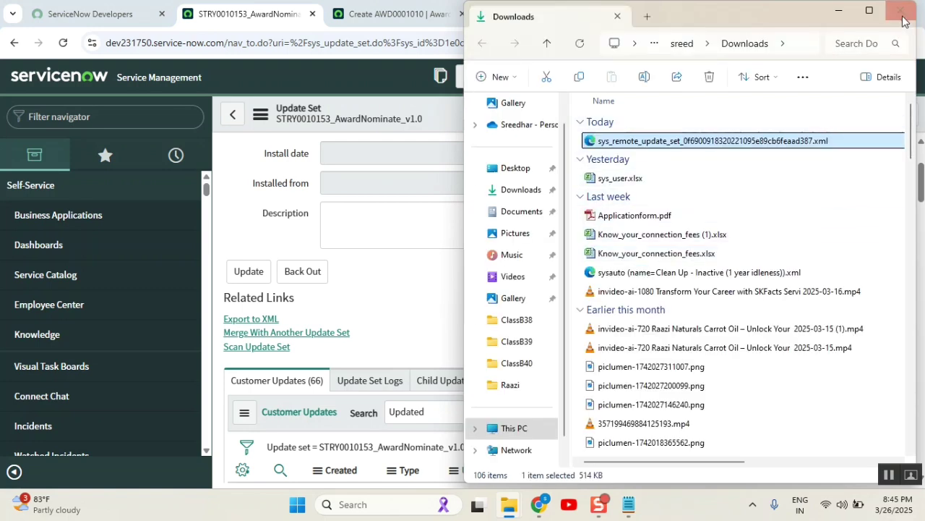
Maximize Downloads, check its path, select the sys_remote_update_set XML, then return to the record.
left_click(869, 10)
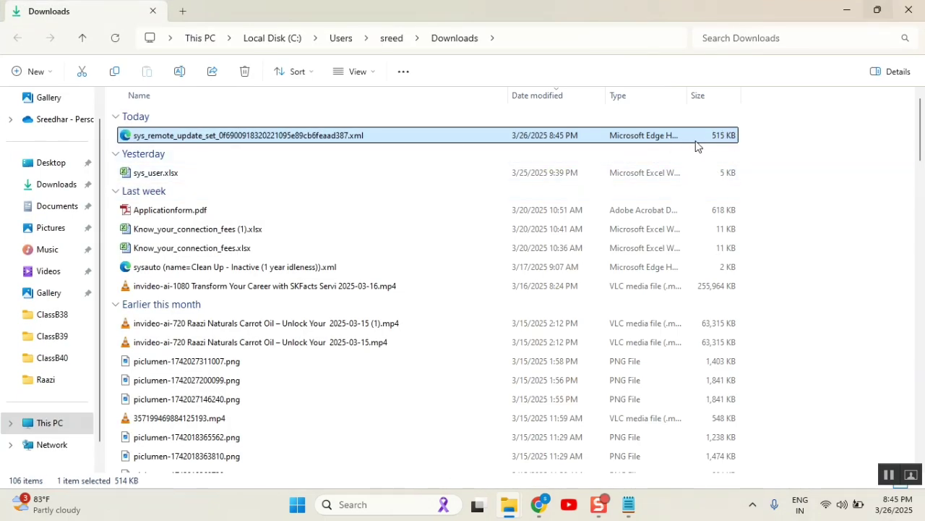
left_click(558, 40)
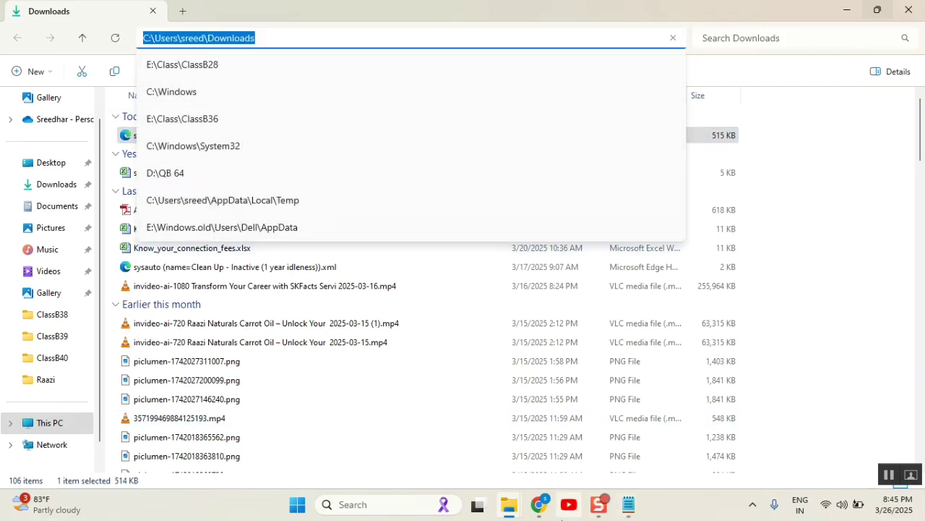
mouse_move(539, 504)
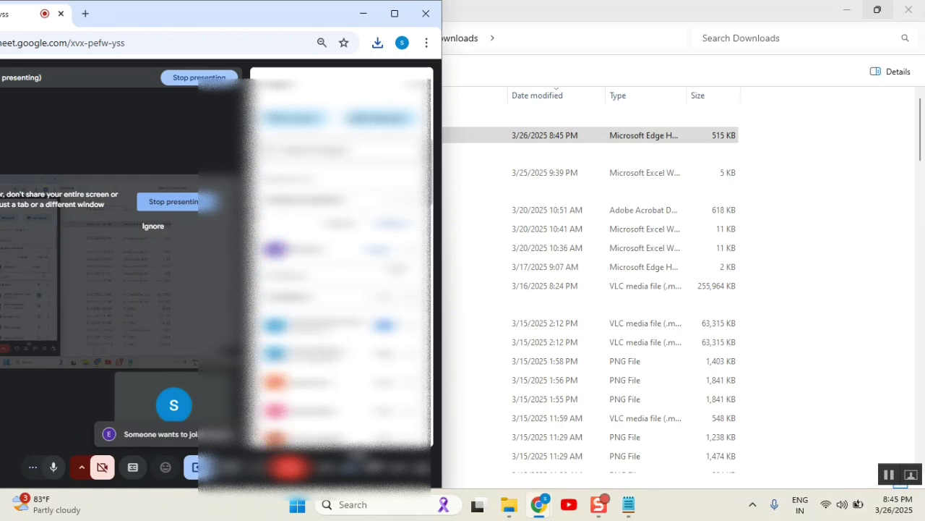
left_click(831, 209)
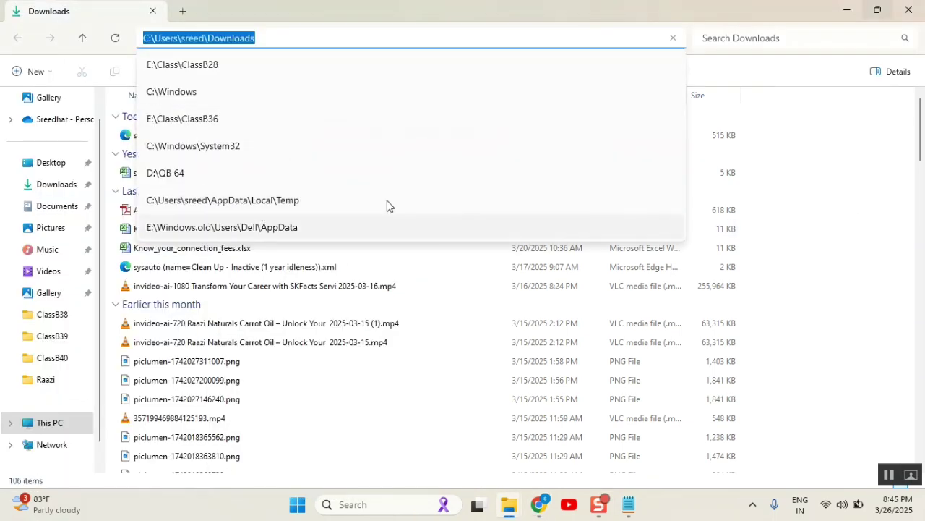
left_click(752, 27)
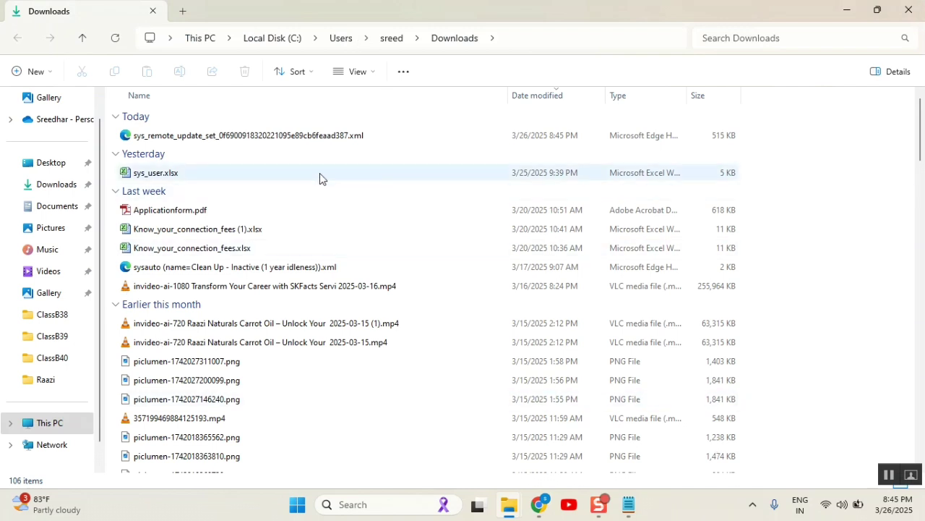
left_click(317, 135)
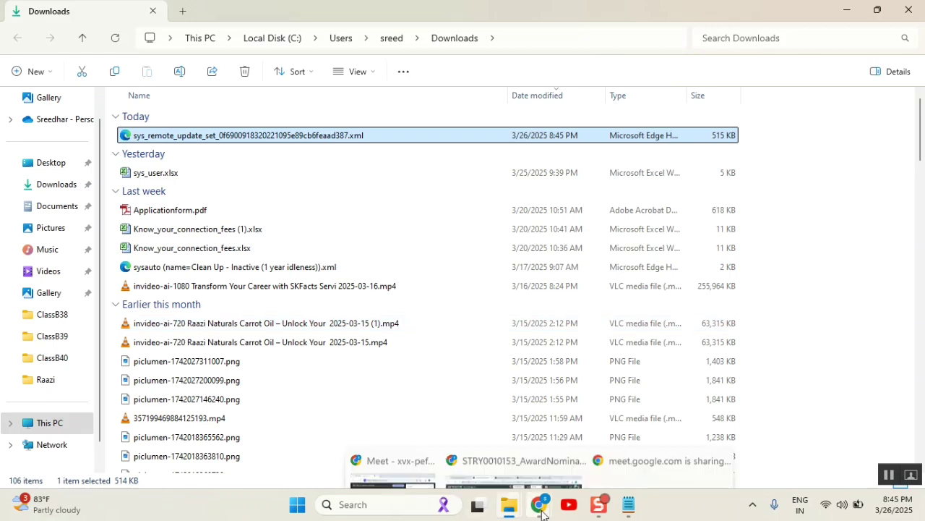
left_click(531, 452)
scroll(528, 309, "up", 2)
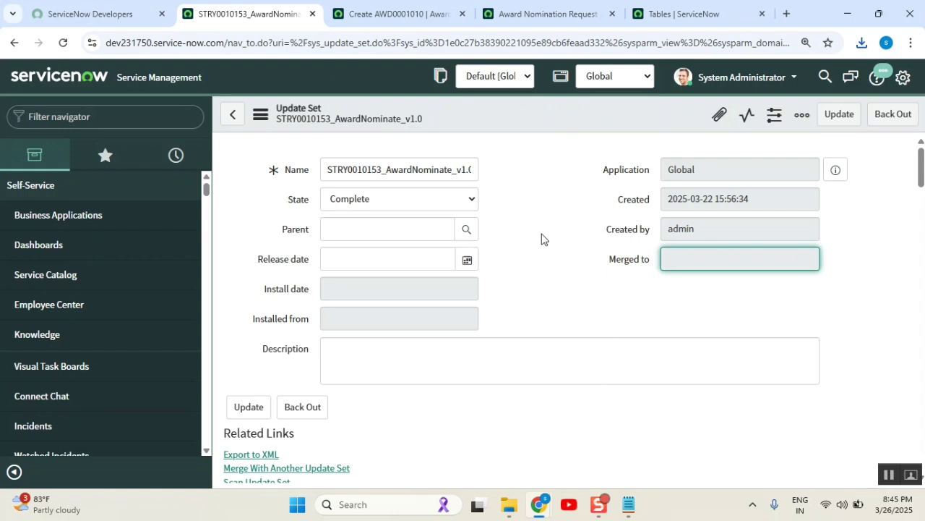
key("shift+Tab")
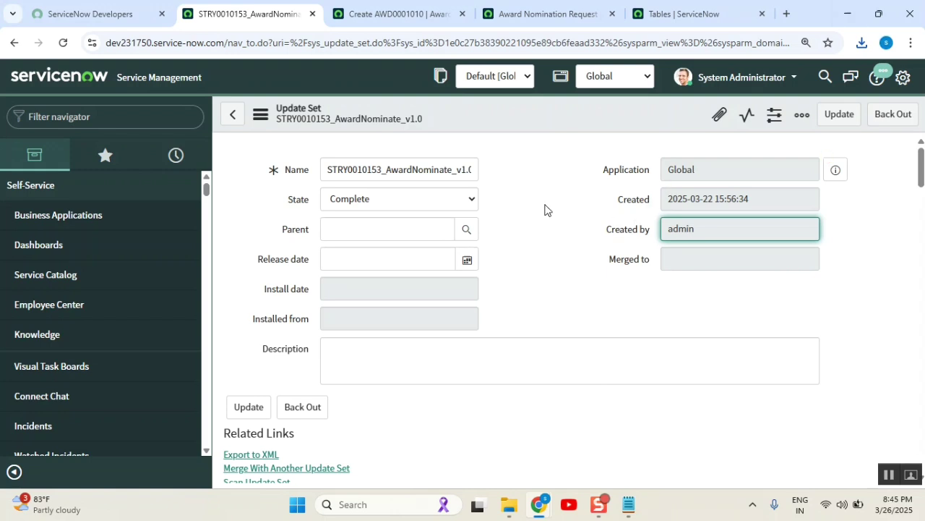
left_click(545, 210)
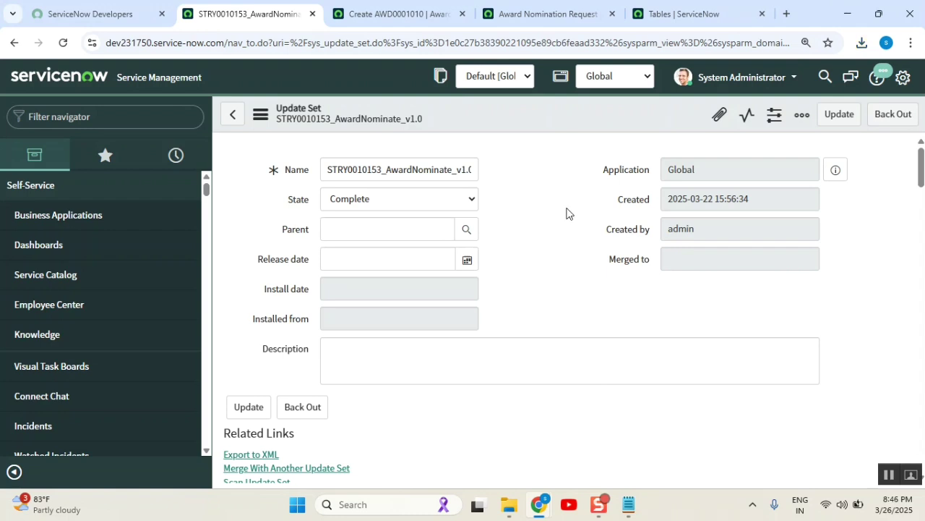
left_click(848, 13)
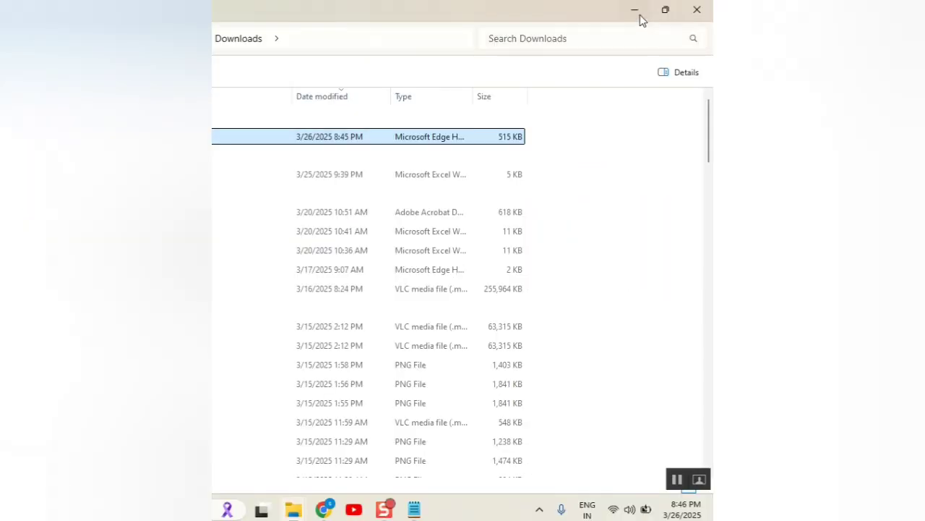
left_click(638, 16)
scroll(224, 290, "up", 3)
scroll(225, 289, "up", 3)
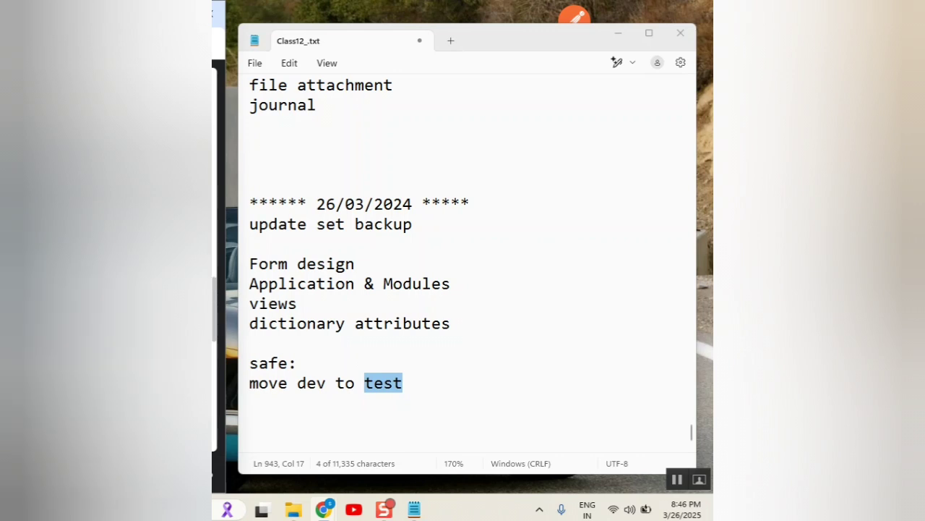
scroll(224, 289, "up", 3)
scroll(224, 289, "up", 3)
scroll(225, 289, "up", 2)
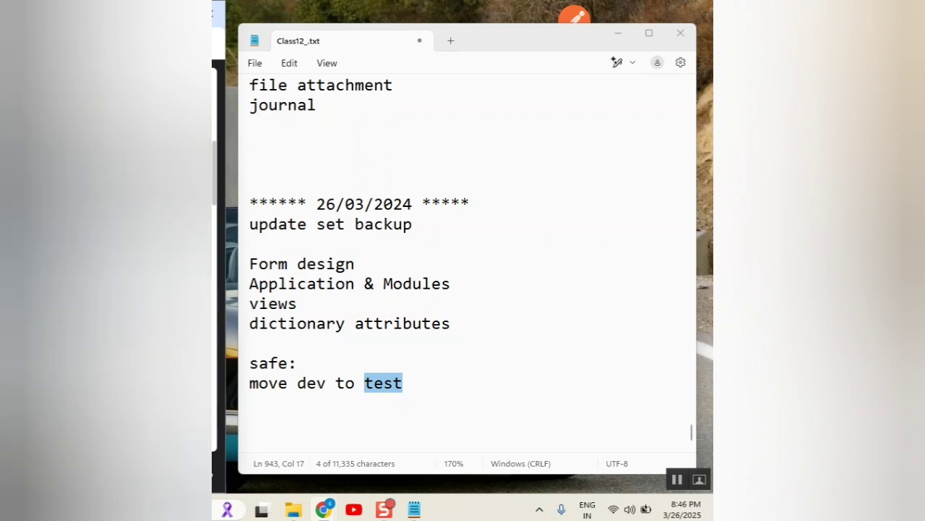
scroll(224, 289, "down", 10)
scroll(224, 289, "up", 3)
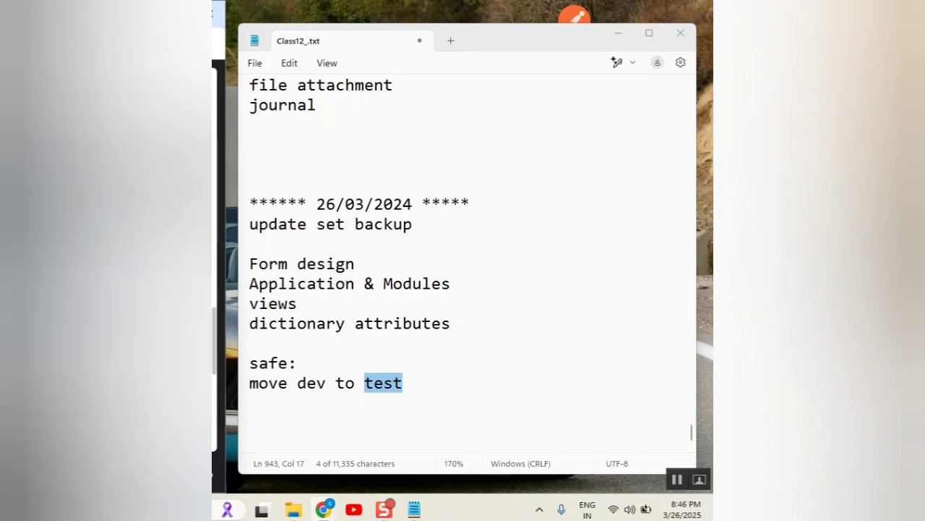
scroll(224, 289, "up", 3)
scroll(224, 289, "up", 3)
scroll(224, 289, "up", 1)
scroll(224, 290, "up", 1)
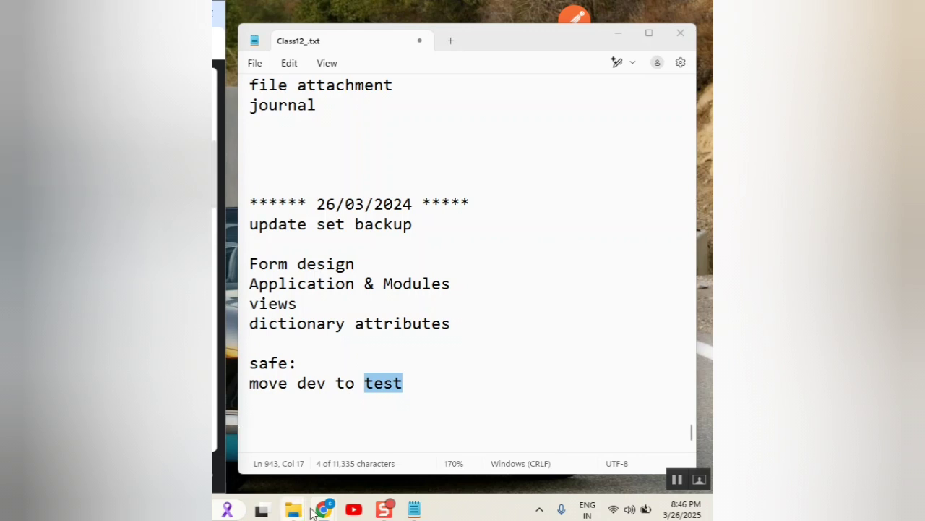
mouse_move(323, 509)
left_click(323, 470)
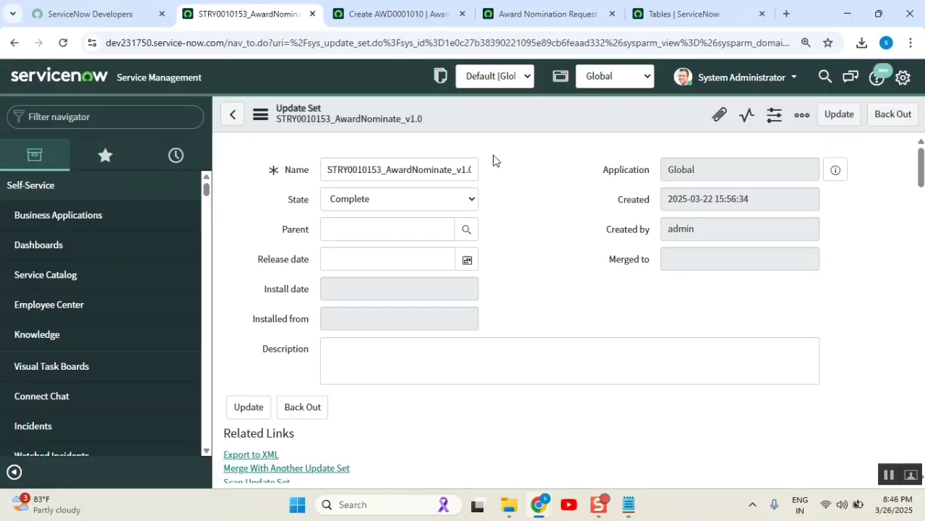
scroll(448, 244, "down", 3)
scroll(448, 246, "down", 3)
scroll(448, 247, "down", 2)
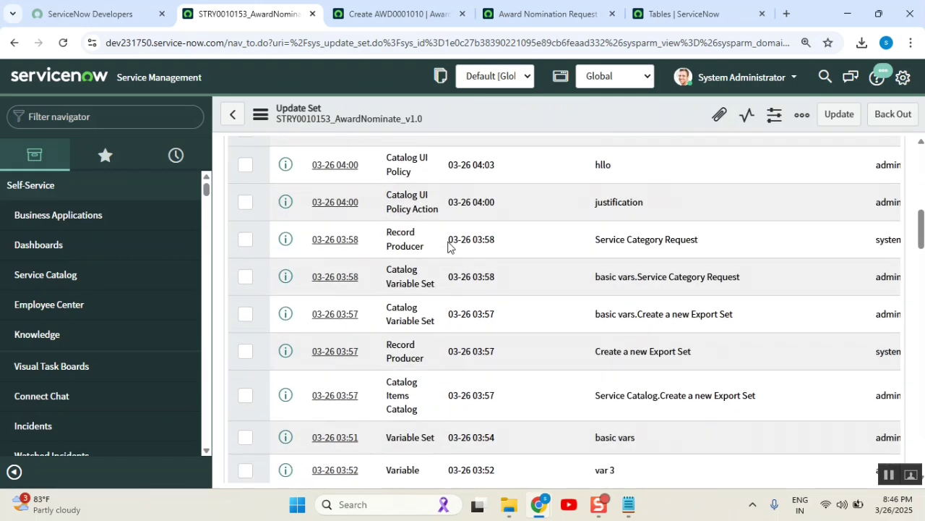
scroll(446, 249, "down", 3)
scroll(444, 251, "down", 3)
scroll(443, 255, "down", 3)
scroll(442, 253, "down", 2)
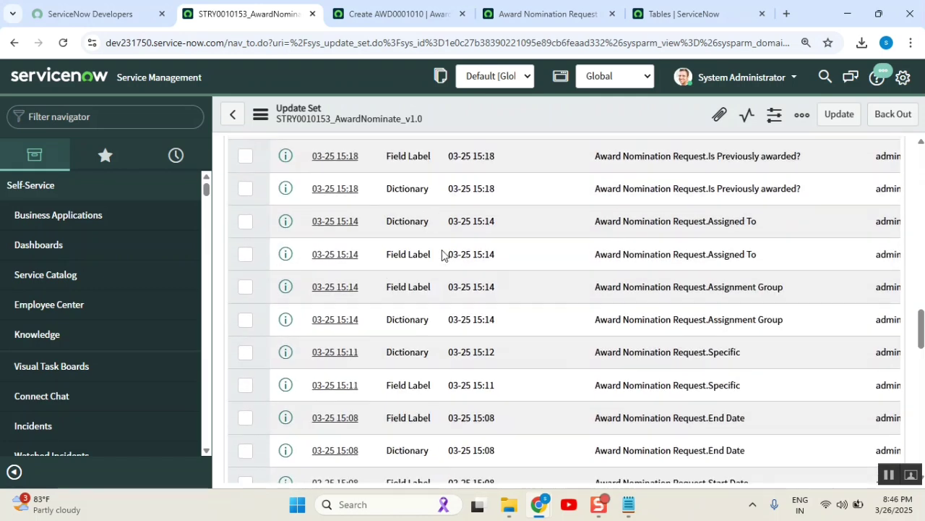
scroll(442, 253, "down", 2)
scroll(441, 253, "down", 4)
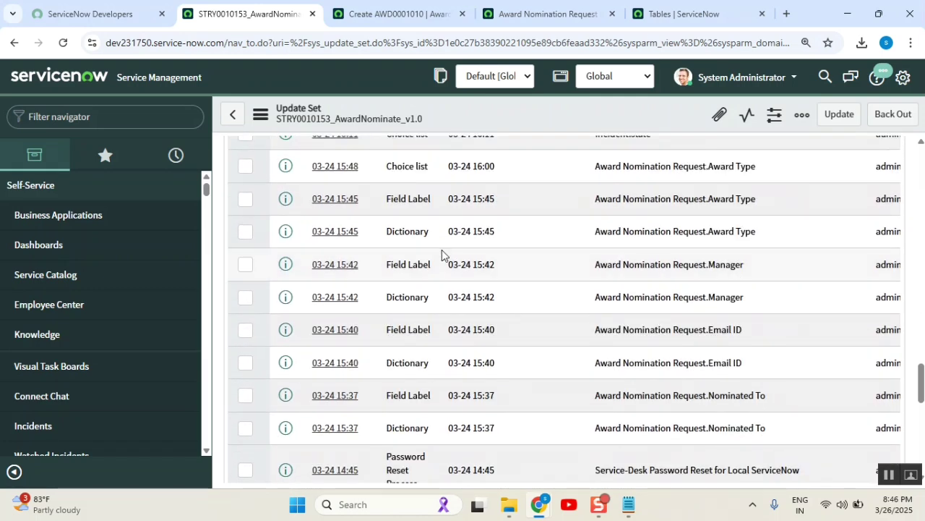
scroll(442, 249, "down", 3)
scroll(441, 249, "down", 5)
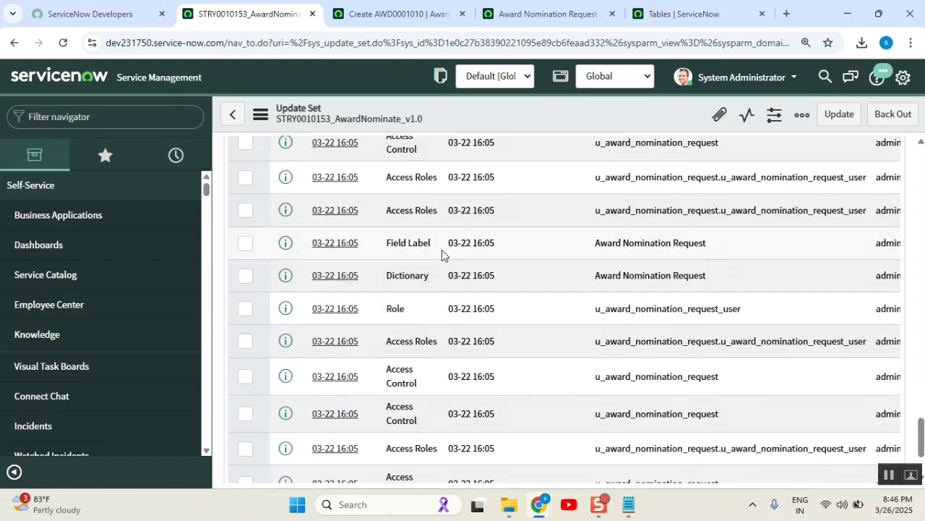
scroll(442, 249, "up", 4)
scroll(442, 249, "up", 4)
scroll(442, 249, "up", 3)
scroll(441, 250, "up", 4)
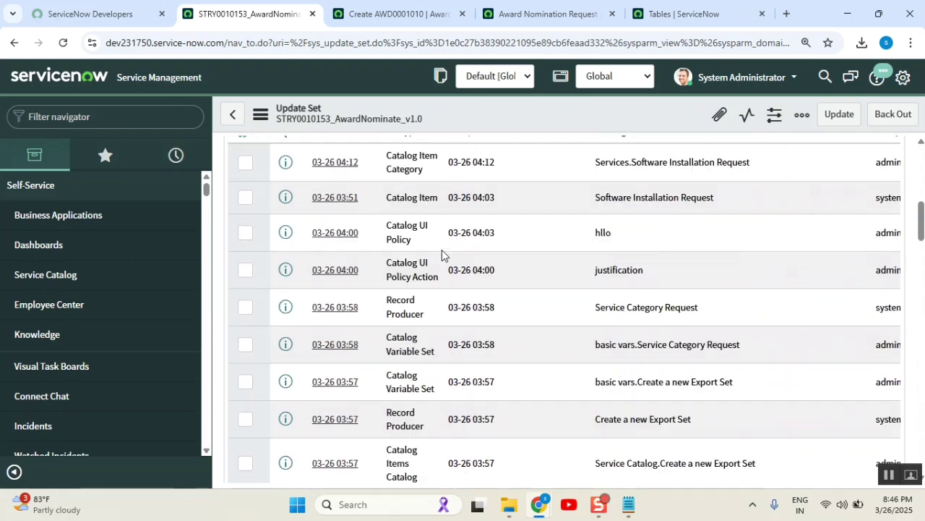
scroll(442, 250, "up", 5)
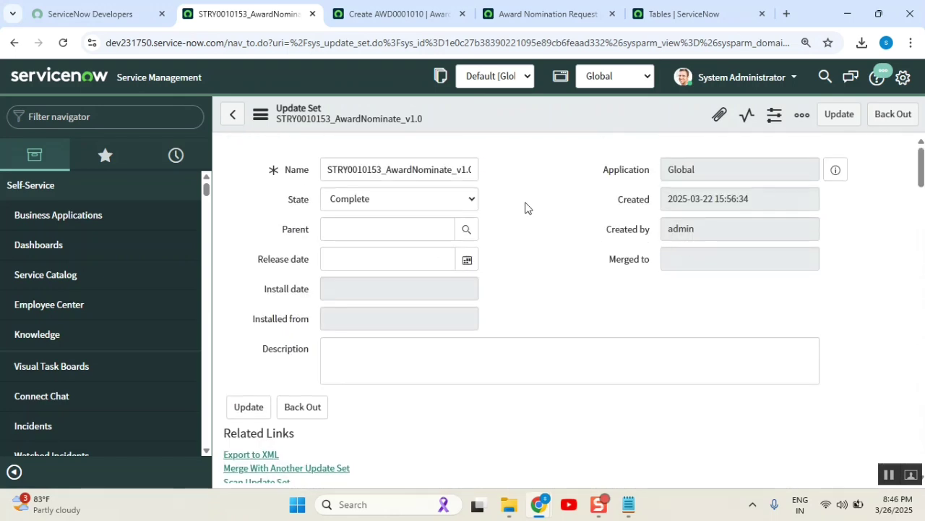
left_click(628, 504)
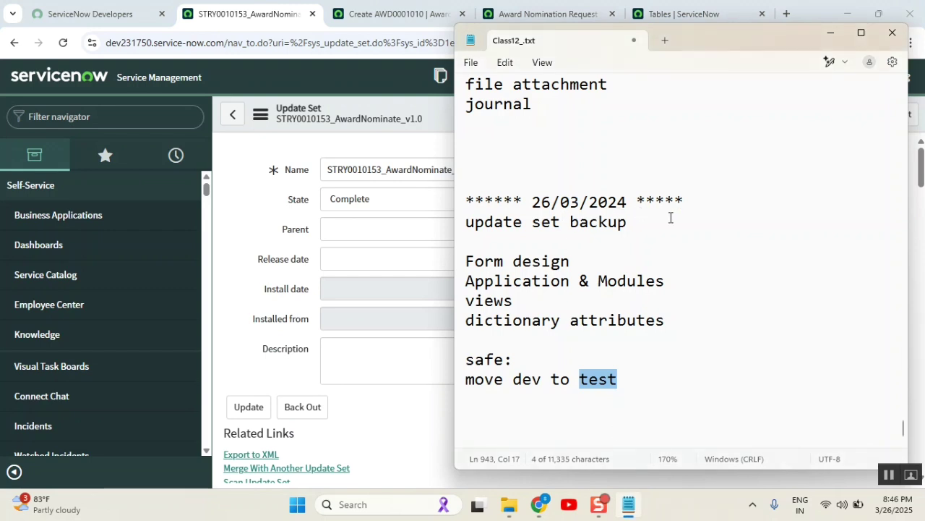
left_click_drag(670, 218, 456, 230)
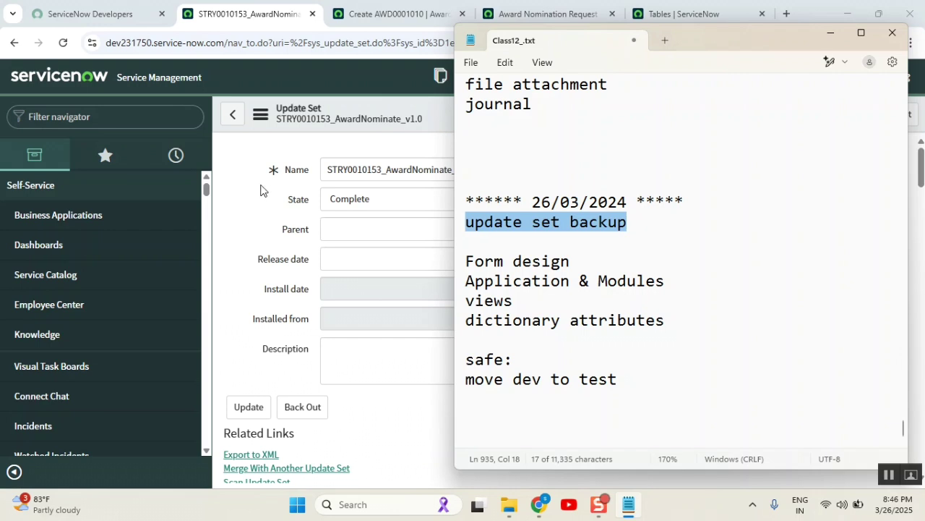
Set the STRY0010153_AwardNominate_v1.0 update set's state to In progress and save the record.
left_click(261, 190)
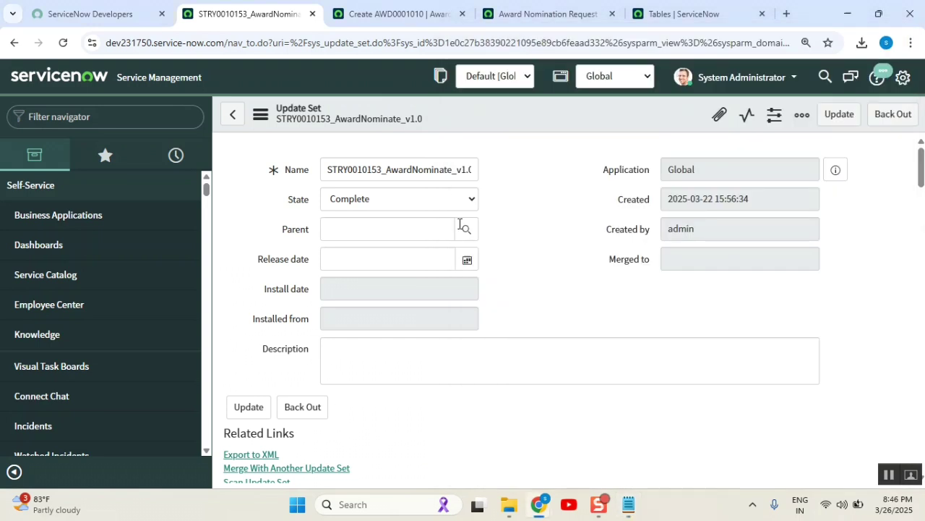
left_click(394, 209)
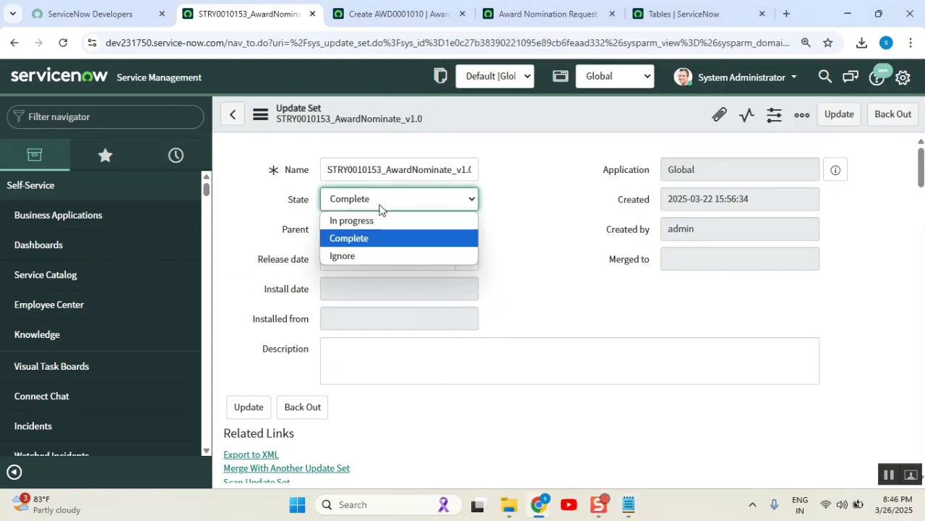
left_click(380, 221)
right_click(559, 110)
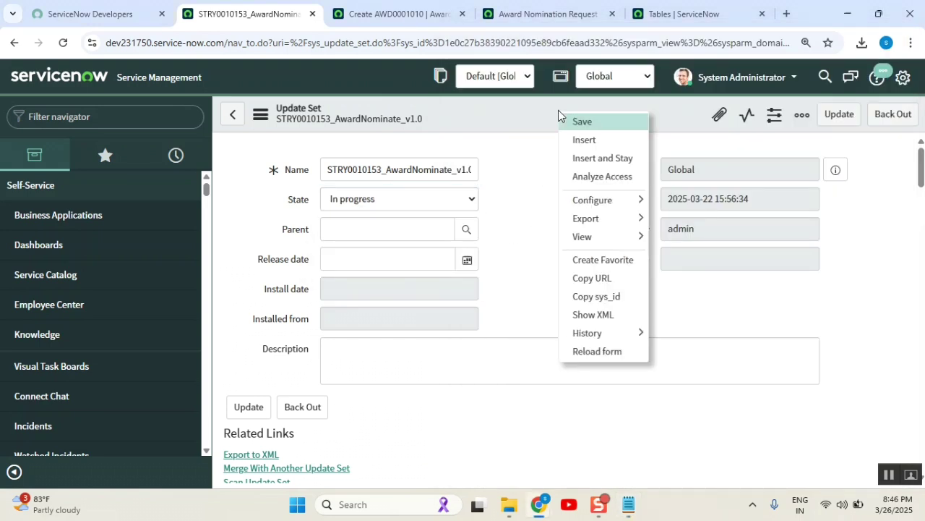
left_click(604, 128)
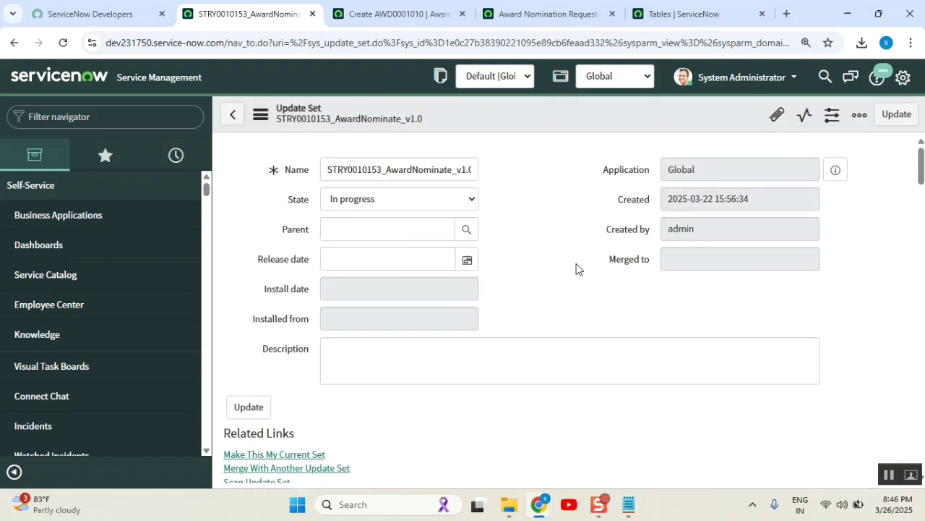
Make STRY0010153_AwardNominate_v1.0 the current update set and dismiss the change notice.
left_click(495, 76)
left_click(548, 238)
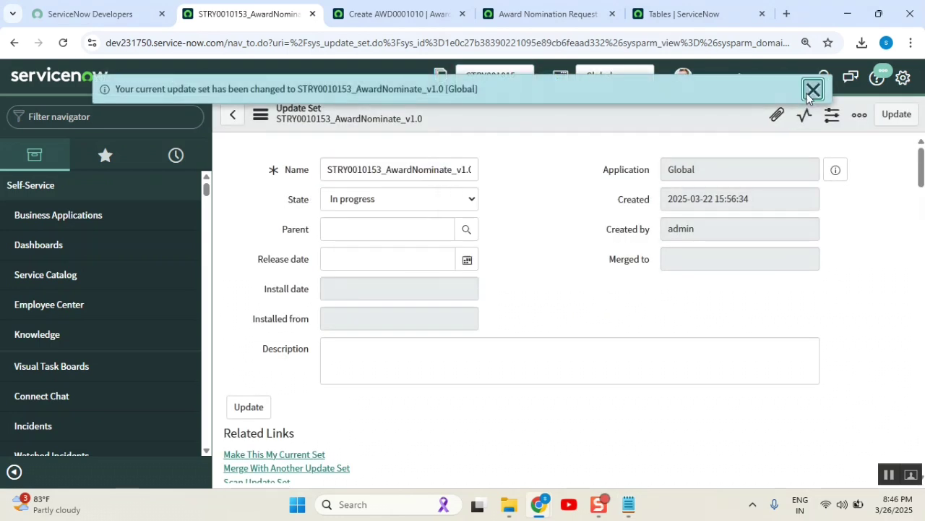
left_click(811, 91)
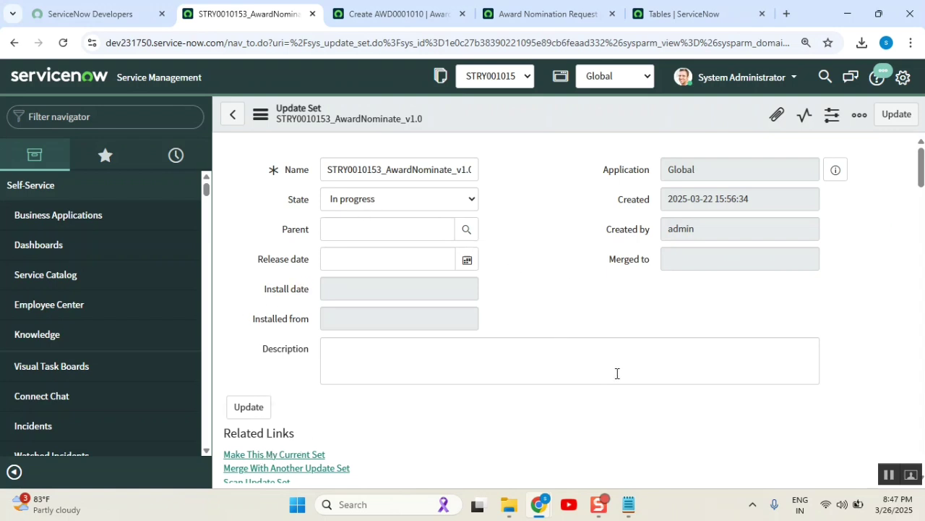
Check the exported XML in Downloads, minimize File Explorer, then open the new Award Nomination Request form.
left_click(560, 193)
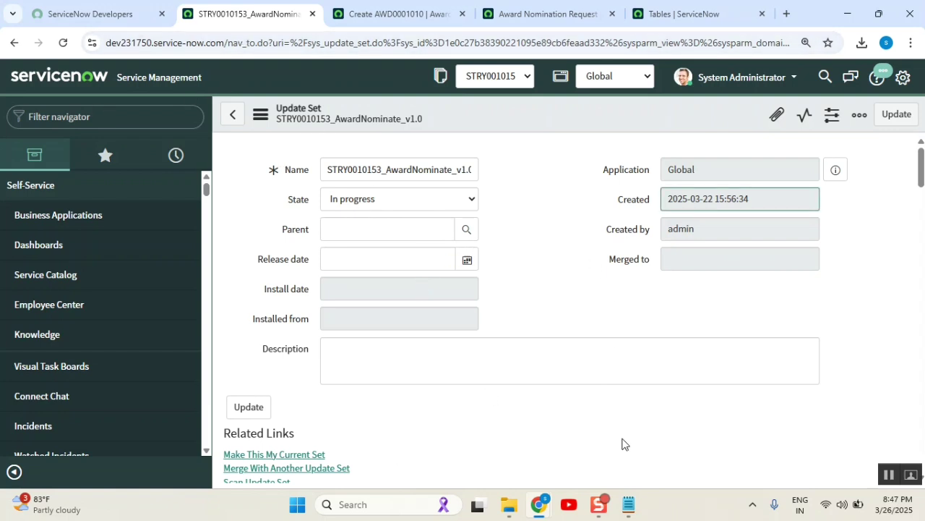
mouse_move(509, 504)
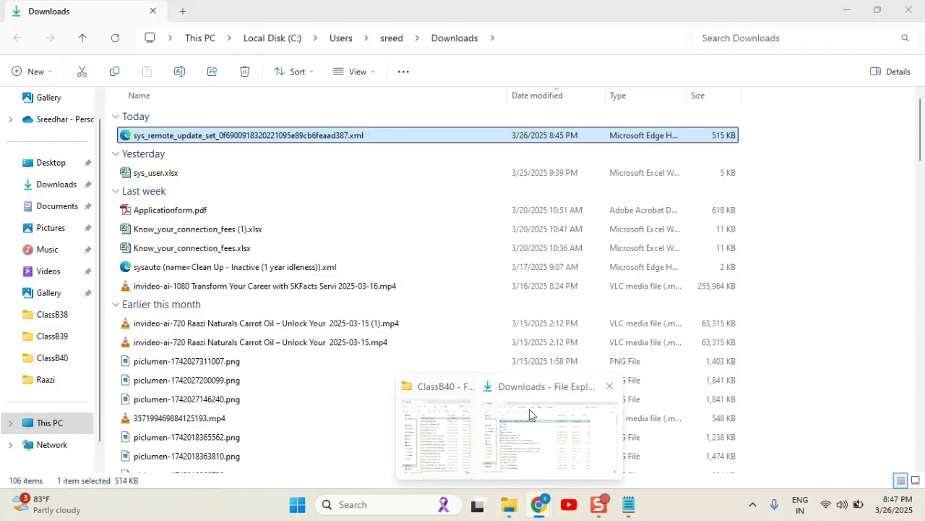
left_click(531, 413)
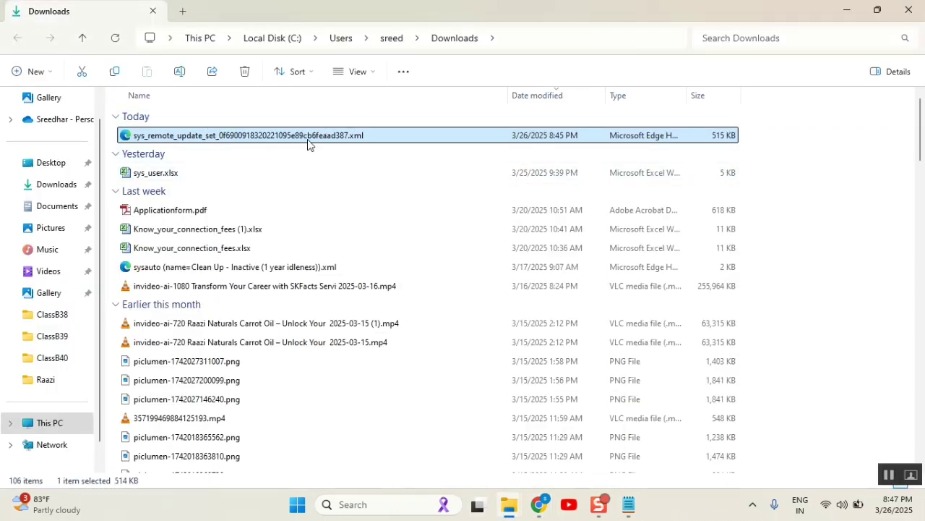
left_click(851, 15)
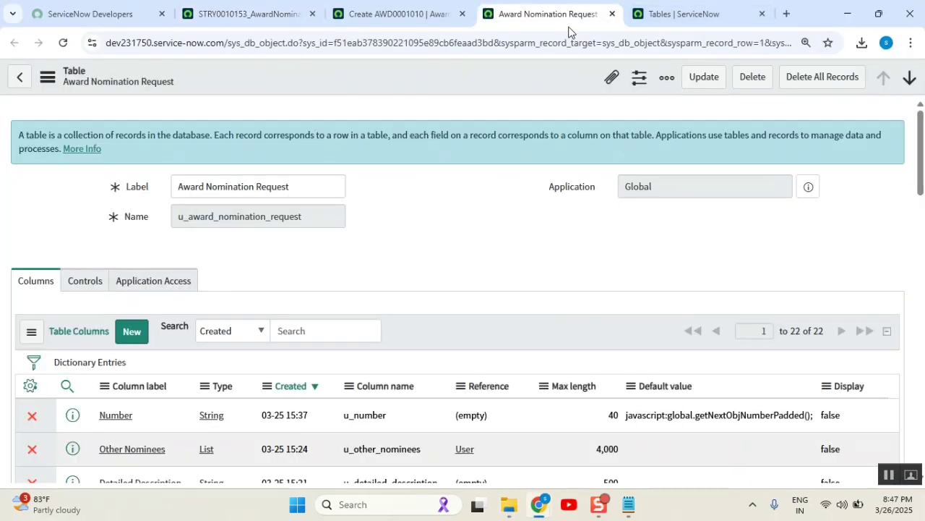
left_click(409, 14)
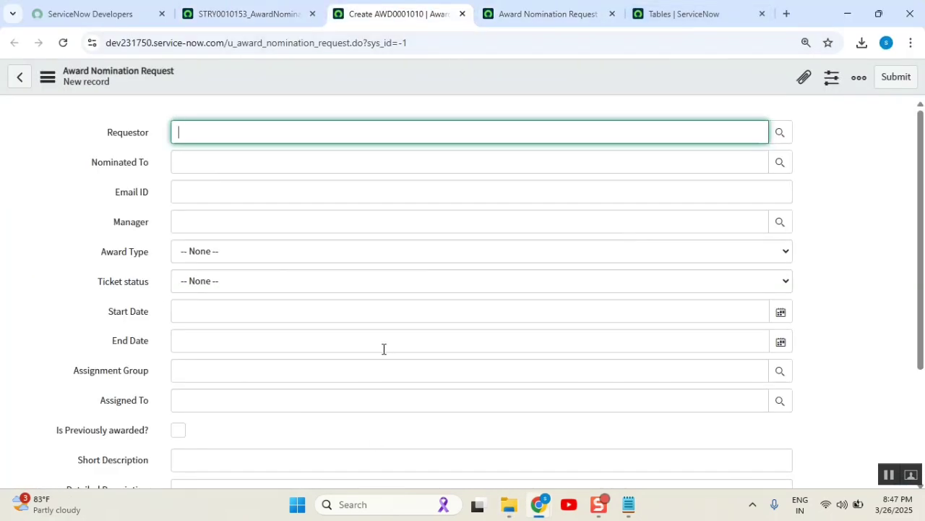